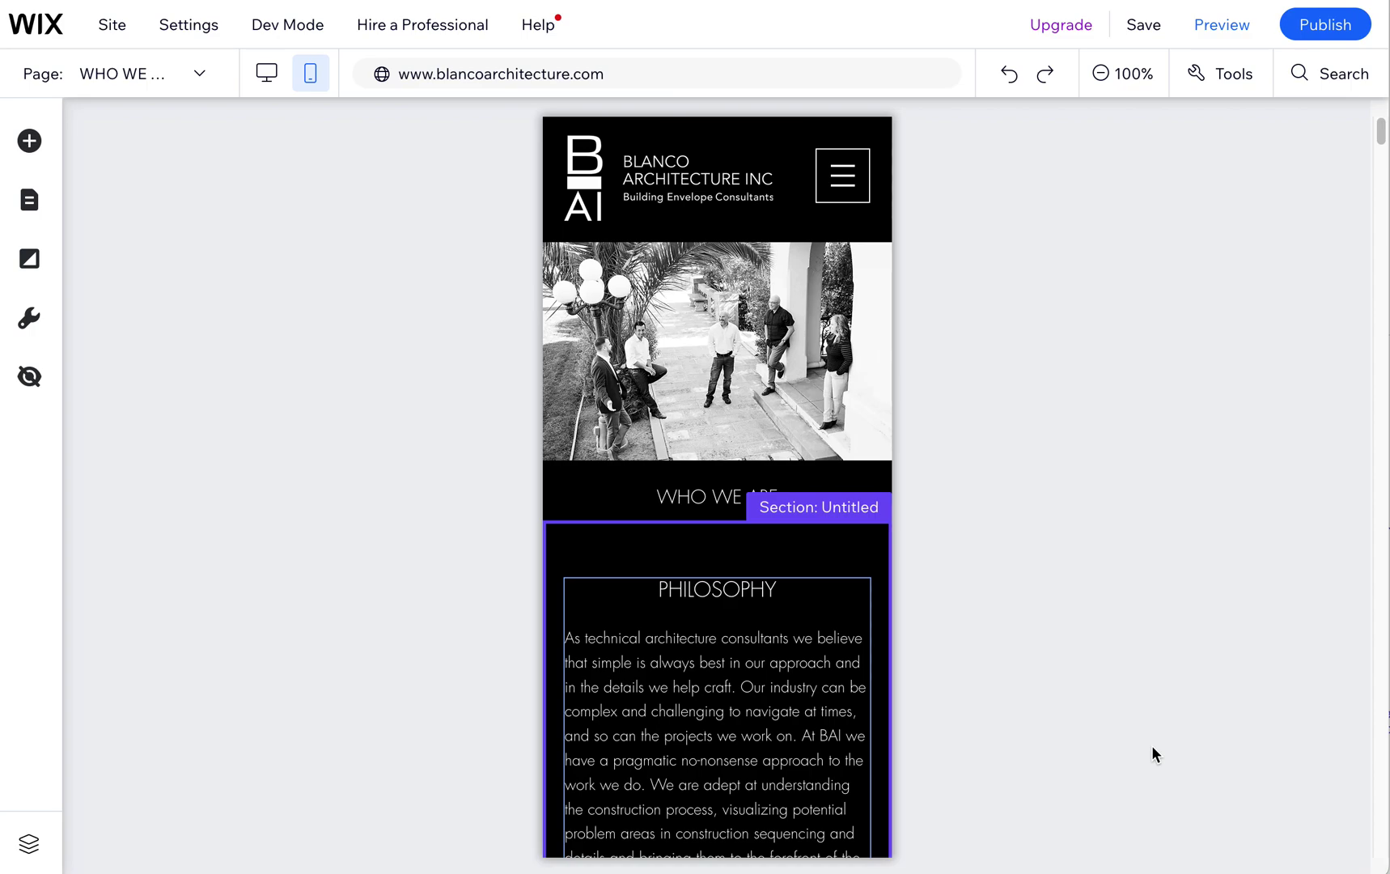
# - Deselect the Untitled section by clicking empty canvas in the mobile layout
pyautogui.click(283, 81)
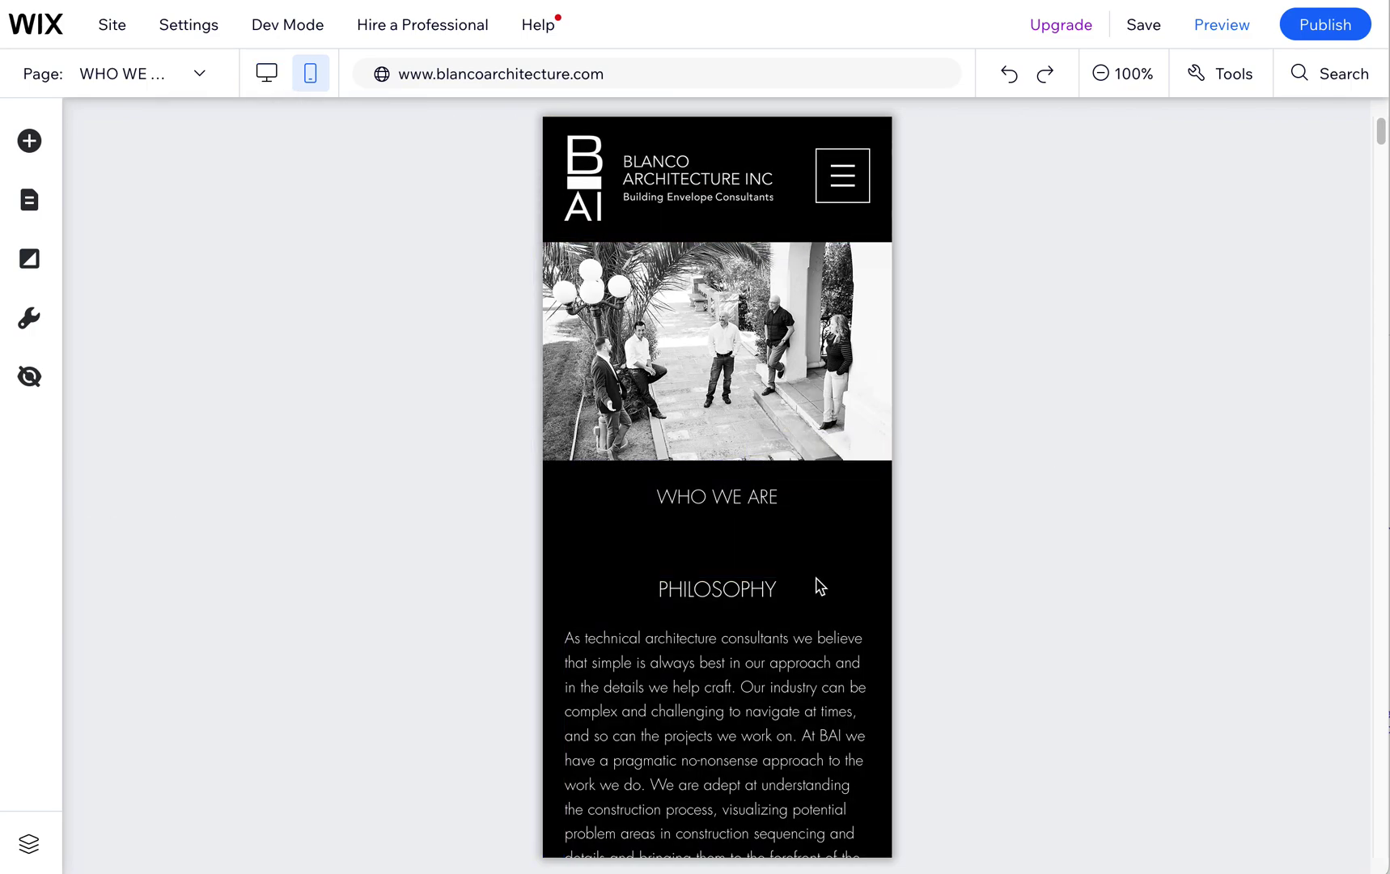
# - Switch to the desktop layout and scroll down to the WHO WE ARE team paragraph
pyautogui.click(266, 74)
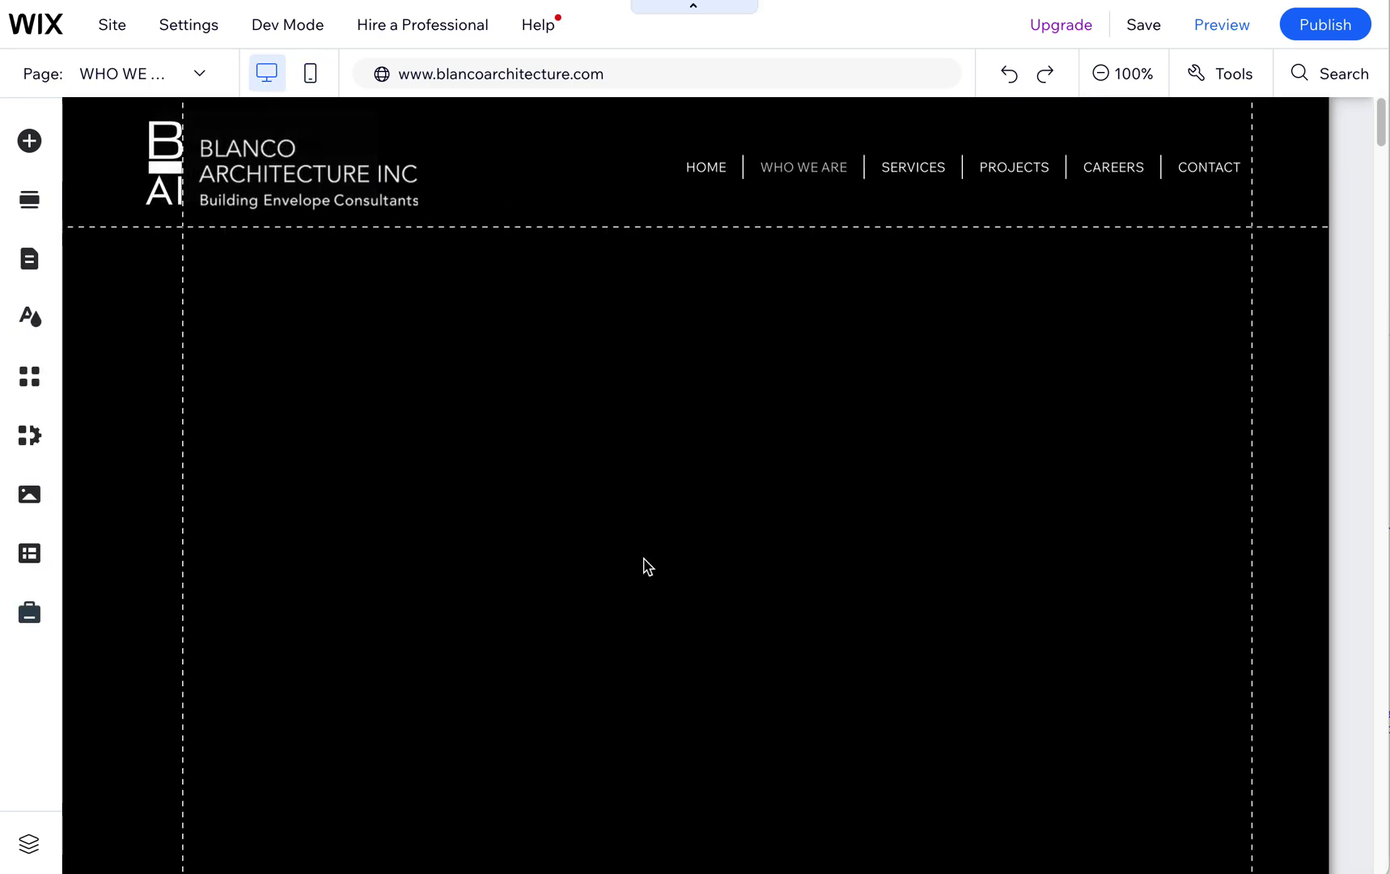
pyautogui.click(644, 557)
pyautogui.scroll(-6, 643, 558)
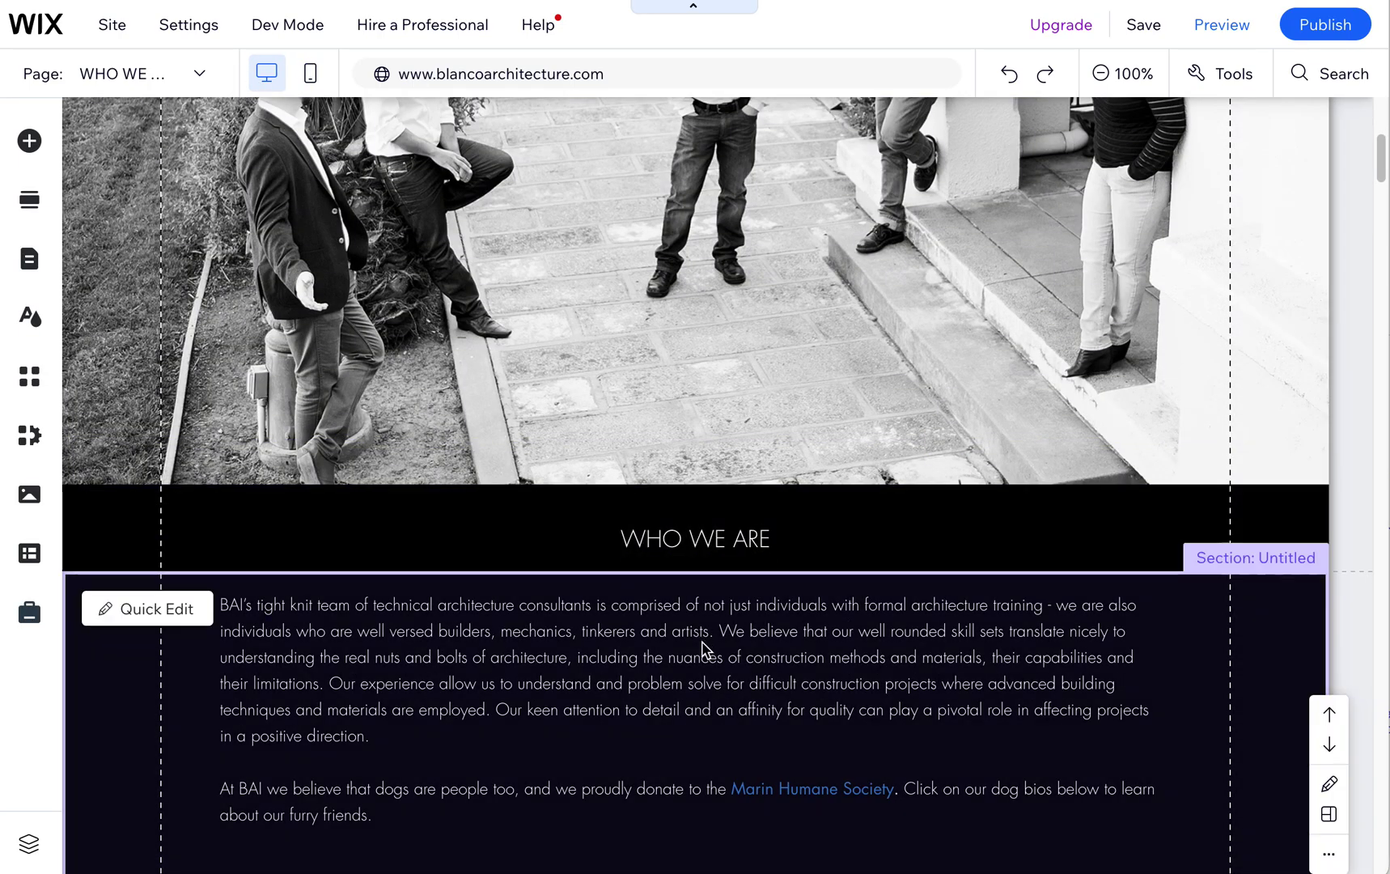
pyautogui.scroll(-2, 692, 788)
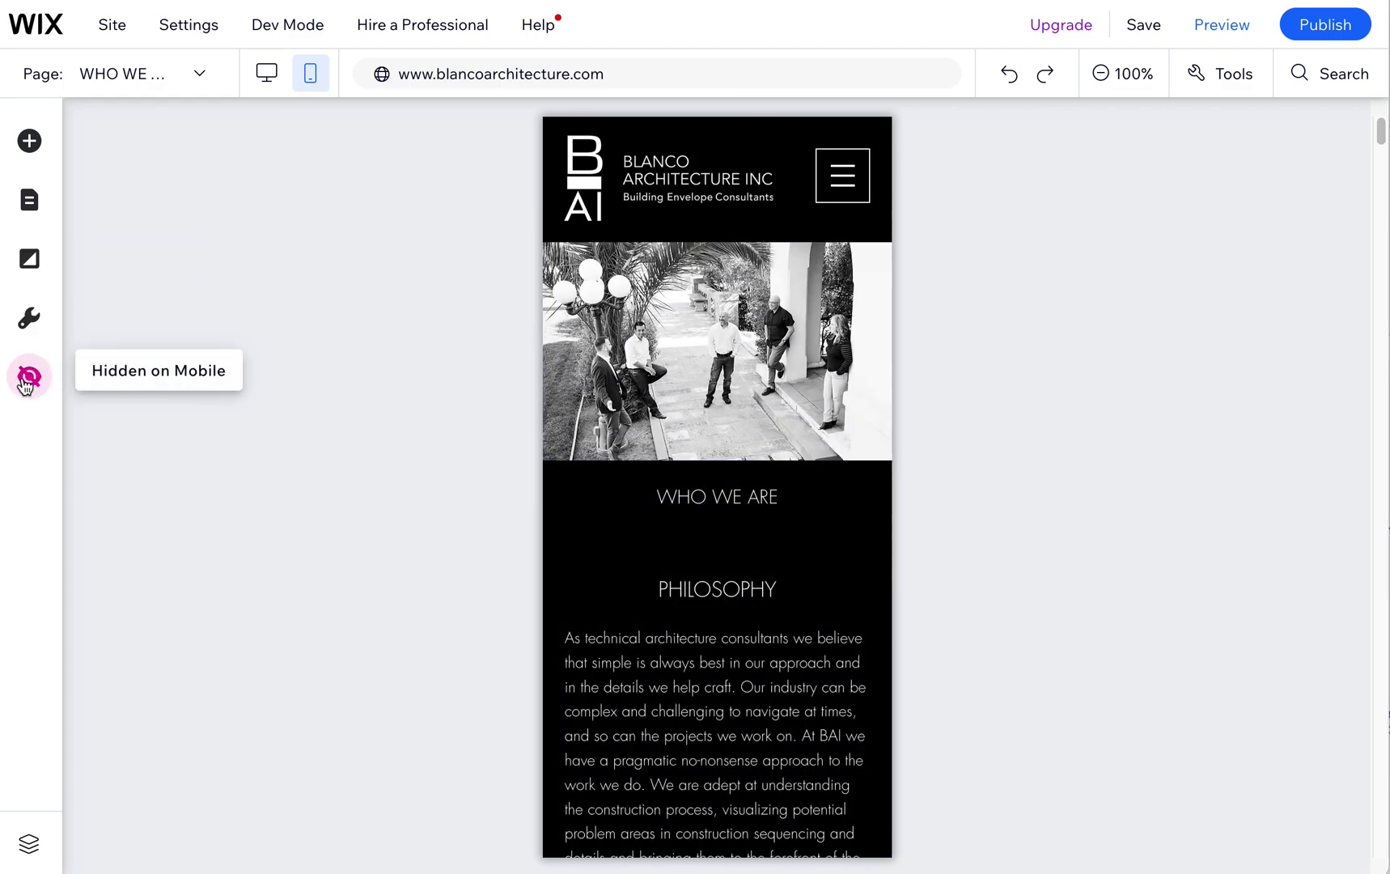
# - Check the PHILOSOPHY text, then reopen Hidden on Mobile showing its 13 hidden elements
pyautogui.click(27, 378)
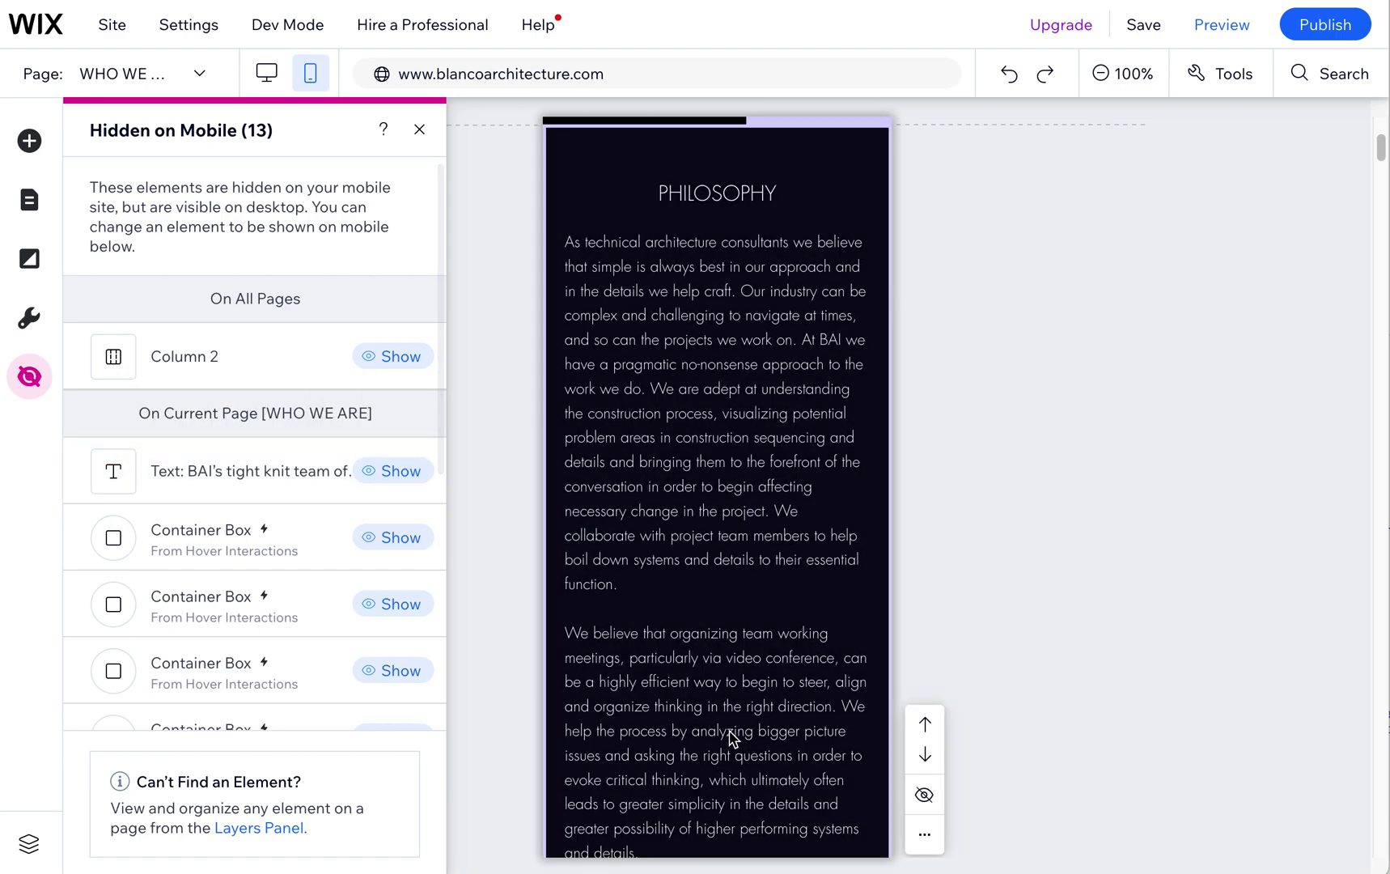
pyautogui.click(730, 488)
pyautogui.click(775, 292)
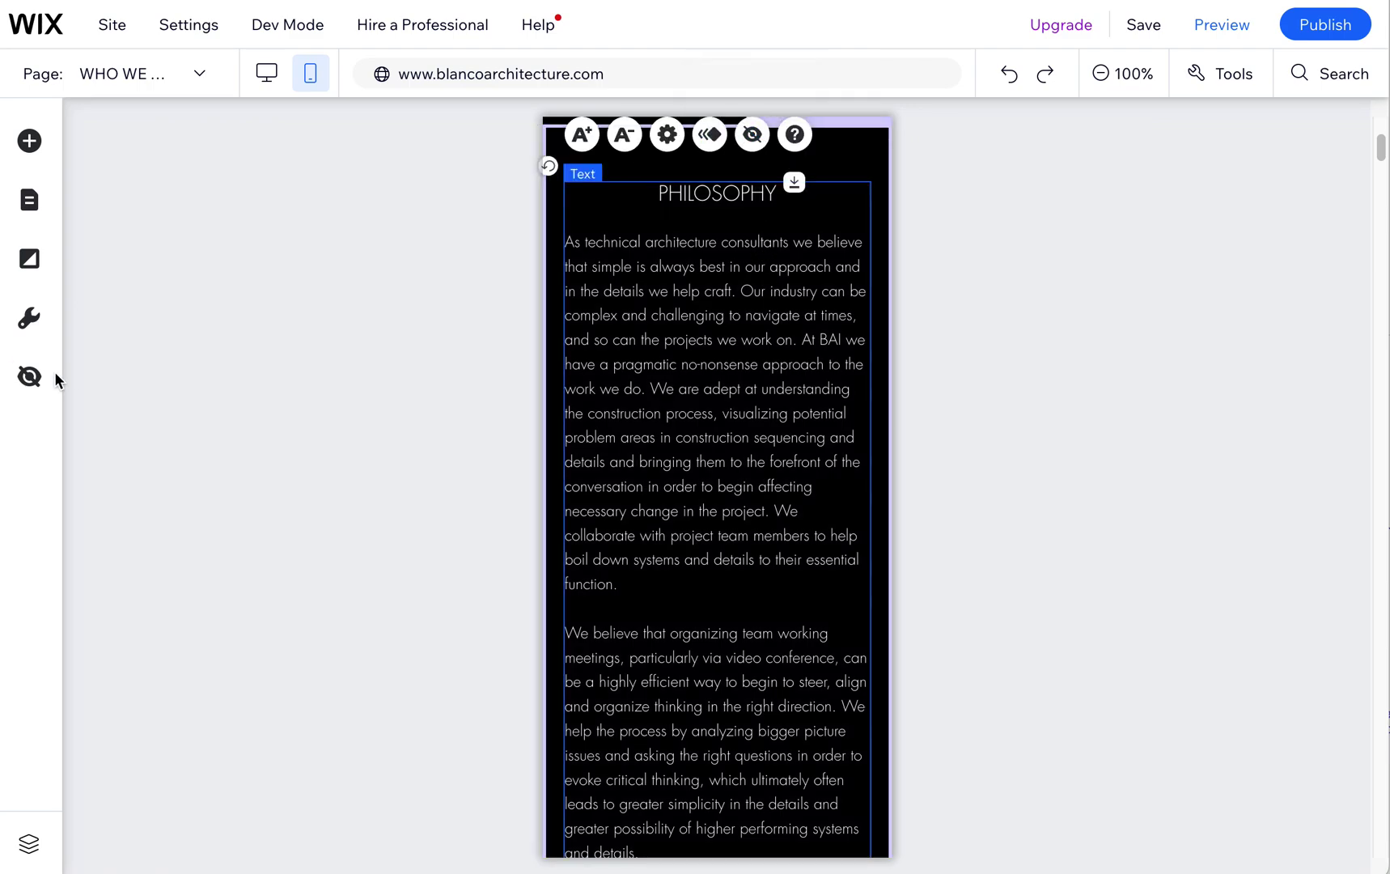
pyautogui.click(29, 379)
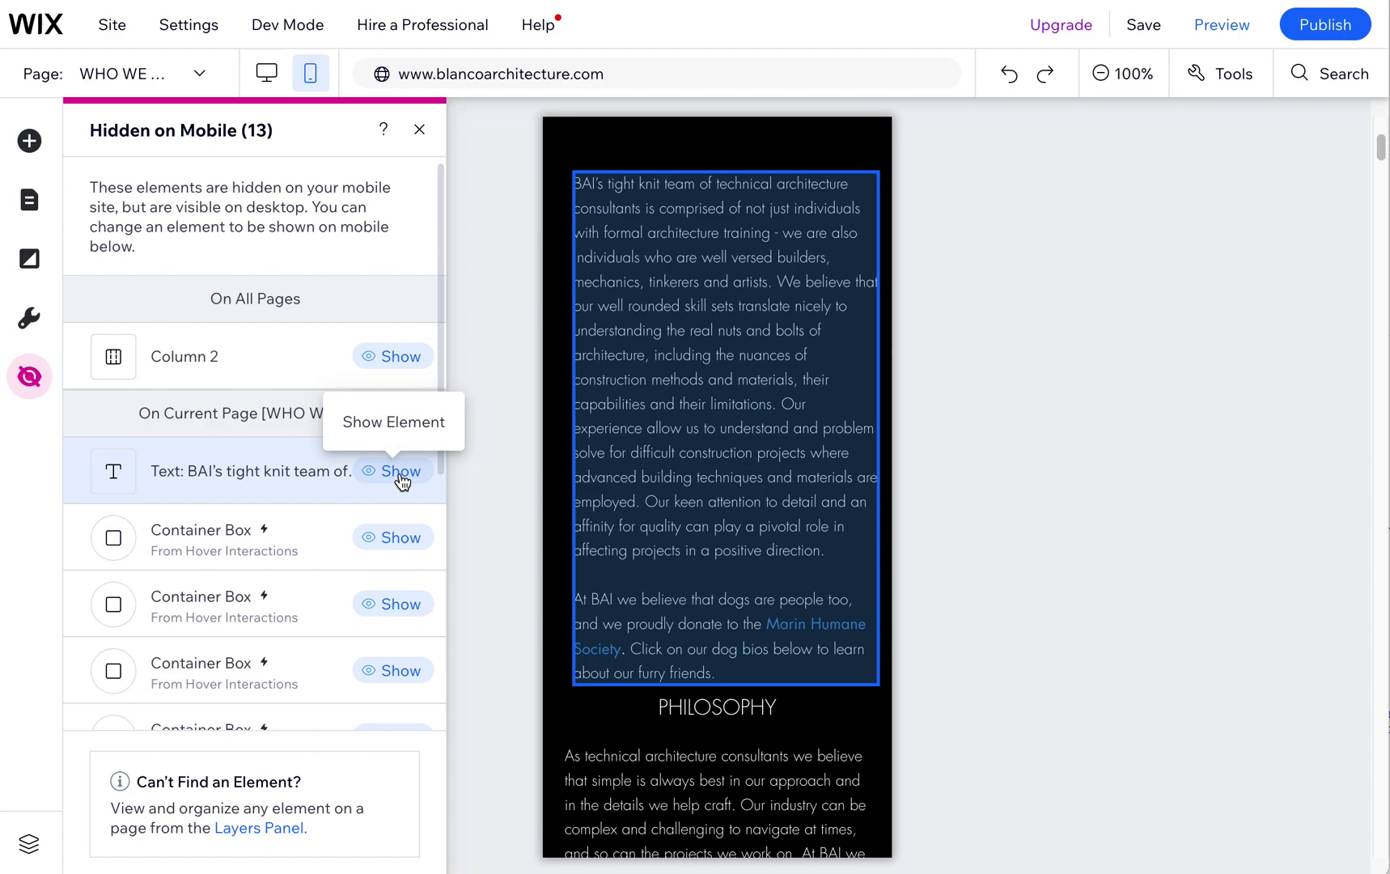
# - Show the 'BAI's tight knit team' text on mobile and drag it beneath the heading
pyautogui.click(402, 472)
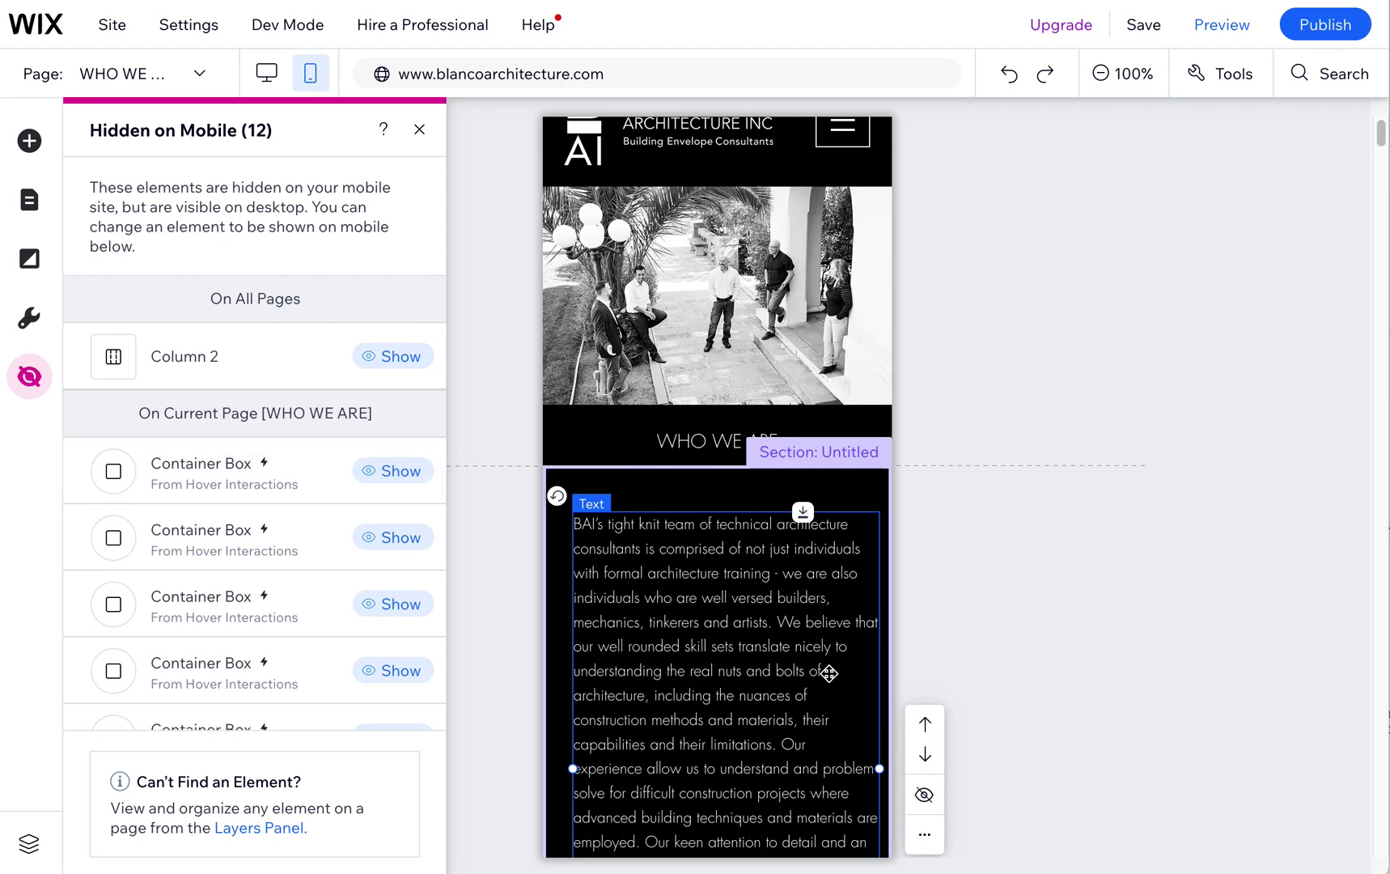
pyautogui.scroll(-4, 827, 675)
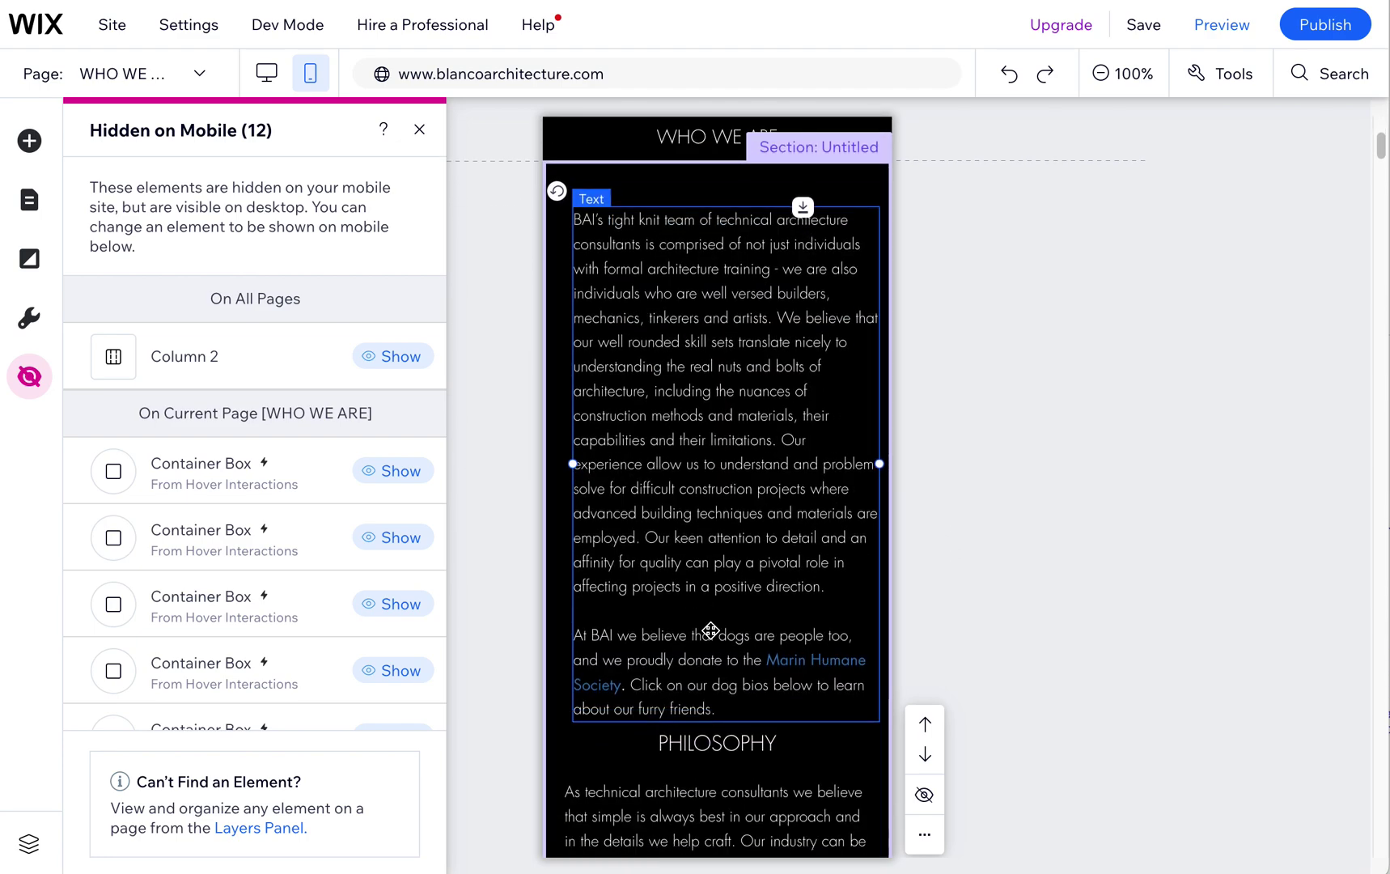
pyautogui.scroll(1, 728, 478)
pyautogui.moveTo(726, 476); pyautogui.dragTo(733, 460)
pyautogui.click(1052, 562)
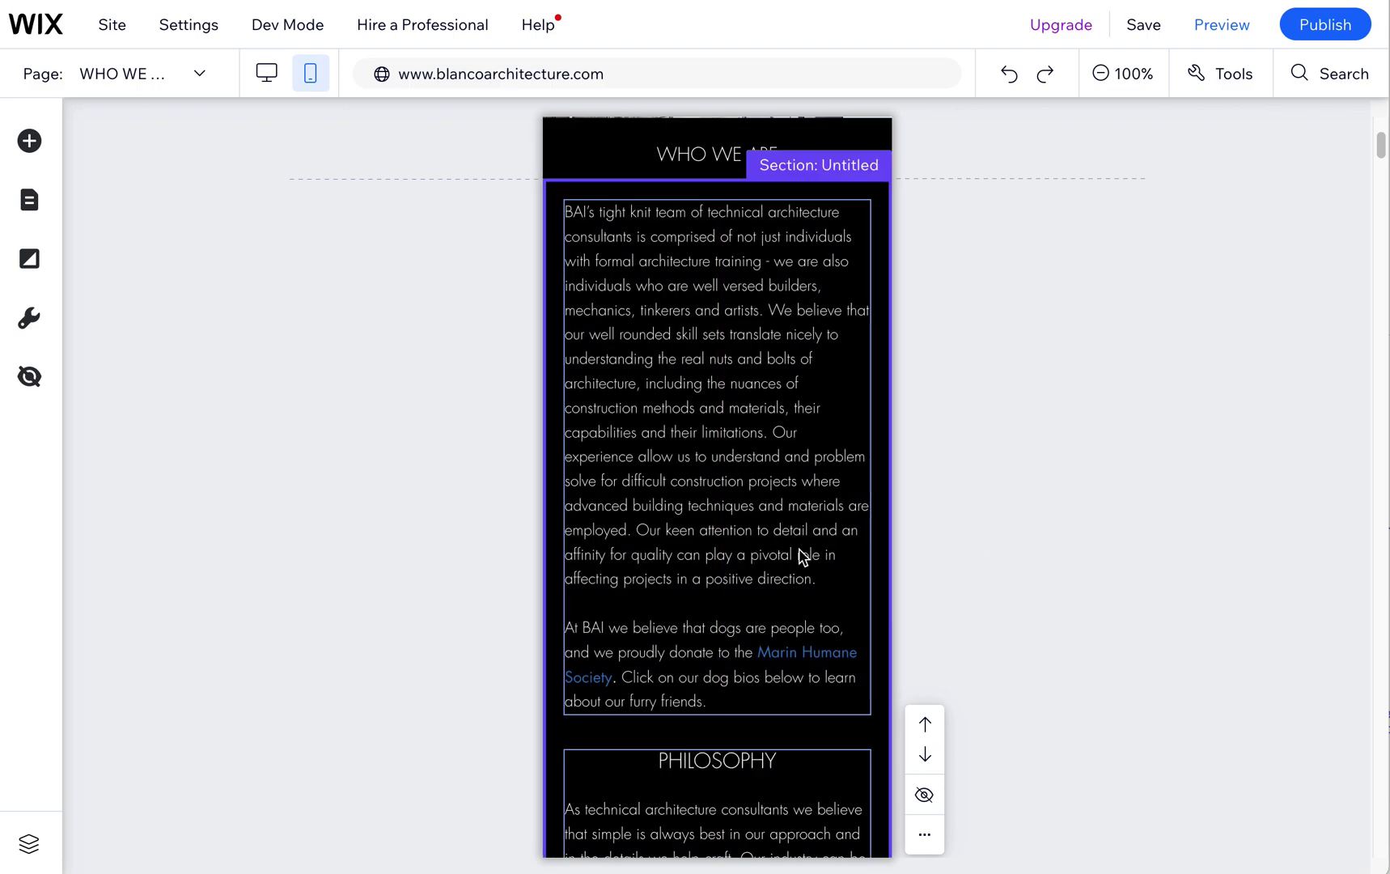
pyautogui.scroll(-2, 832, 697)
pyautogui.scroll(-4, 832, 697)
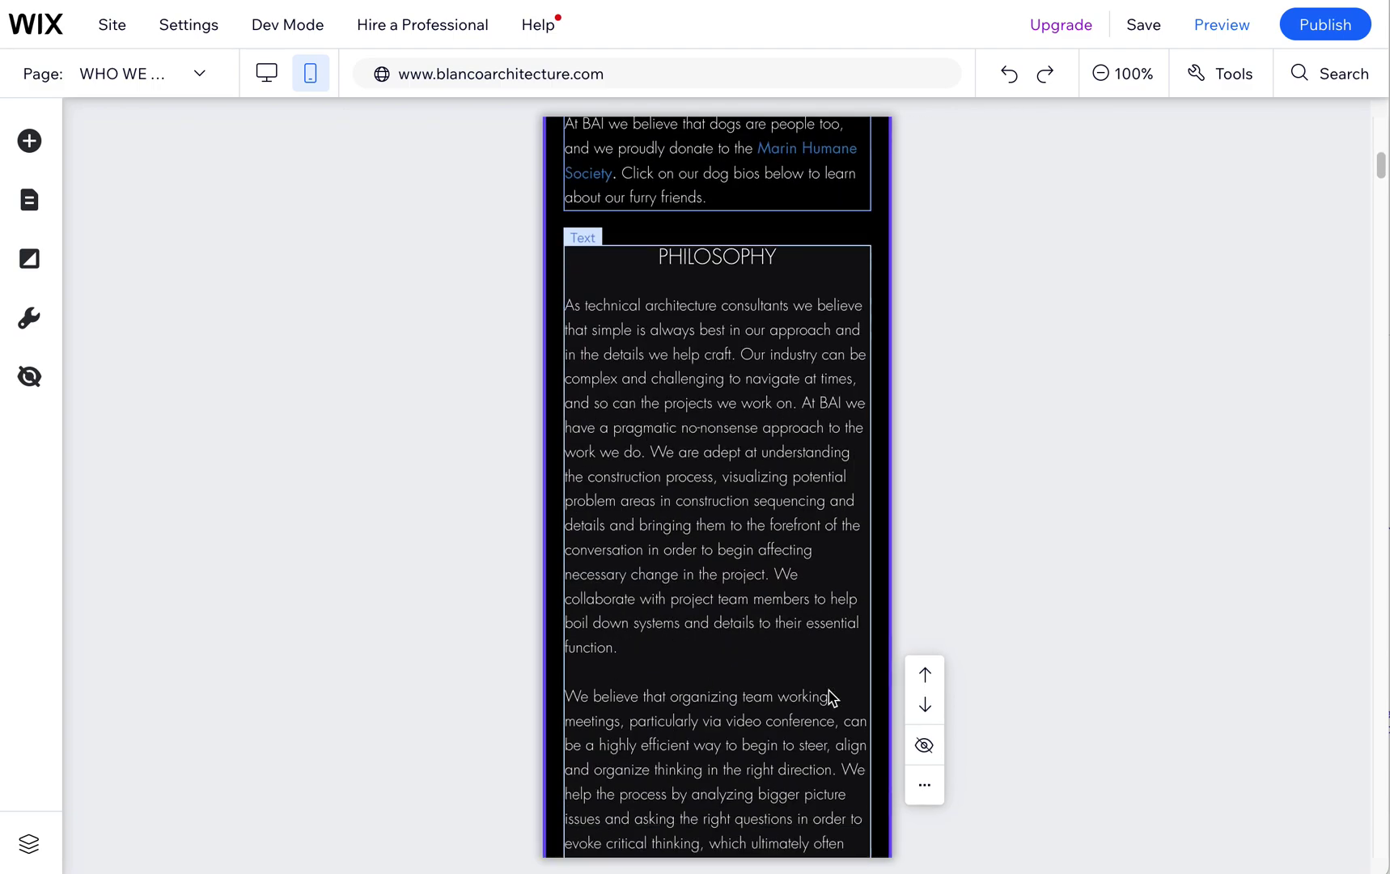
pyautogui.scroll(7, 832, 697)
pyautogui.scroll(3, 832, 698)
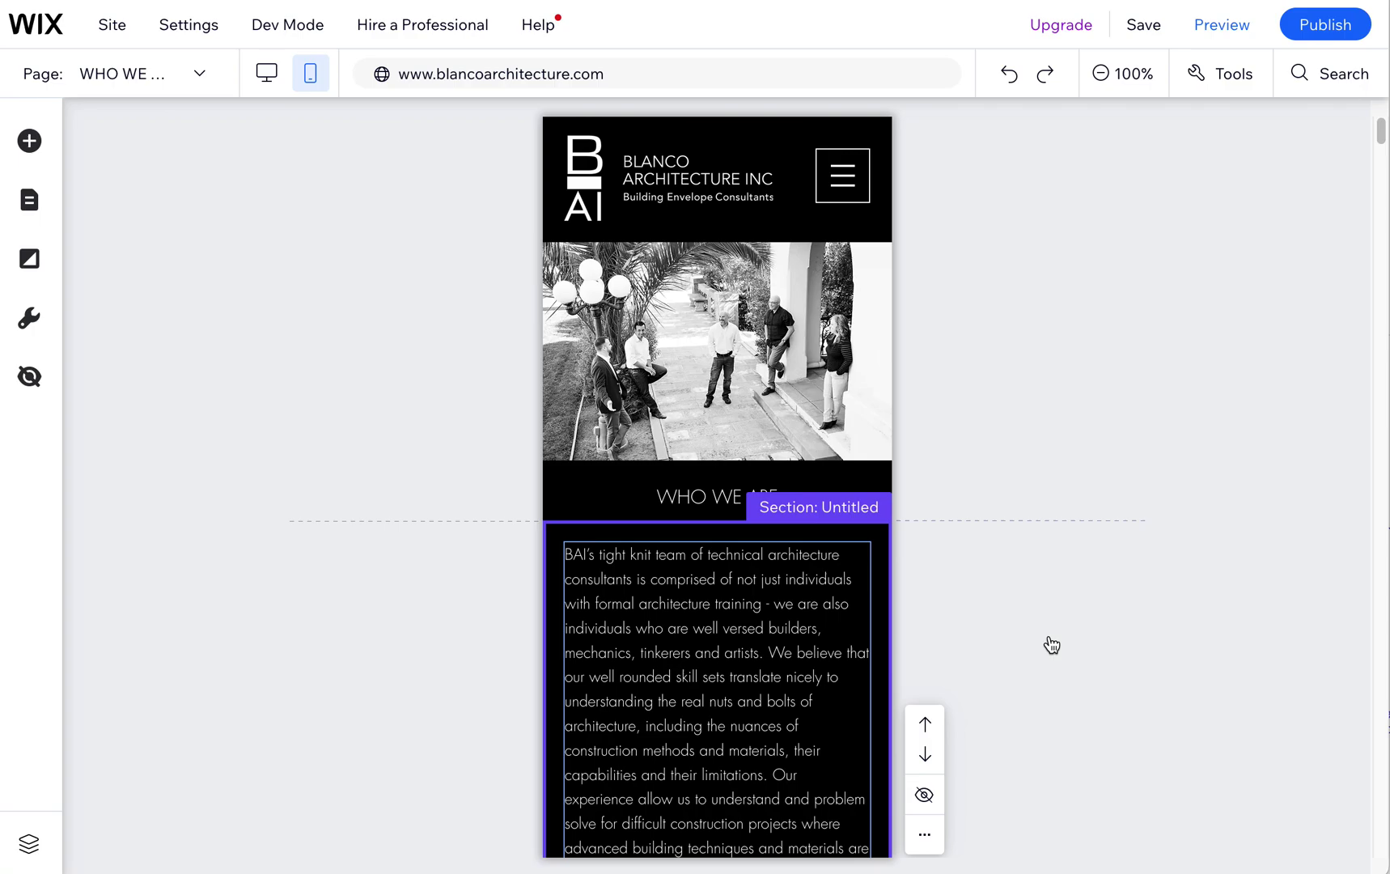
pyautogui.click(25, 378)
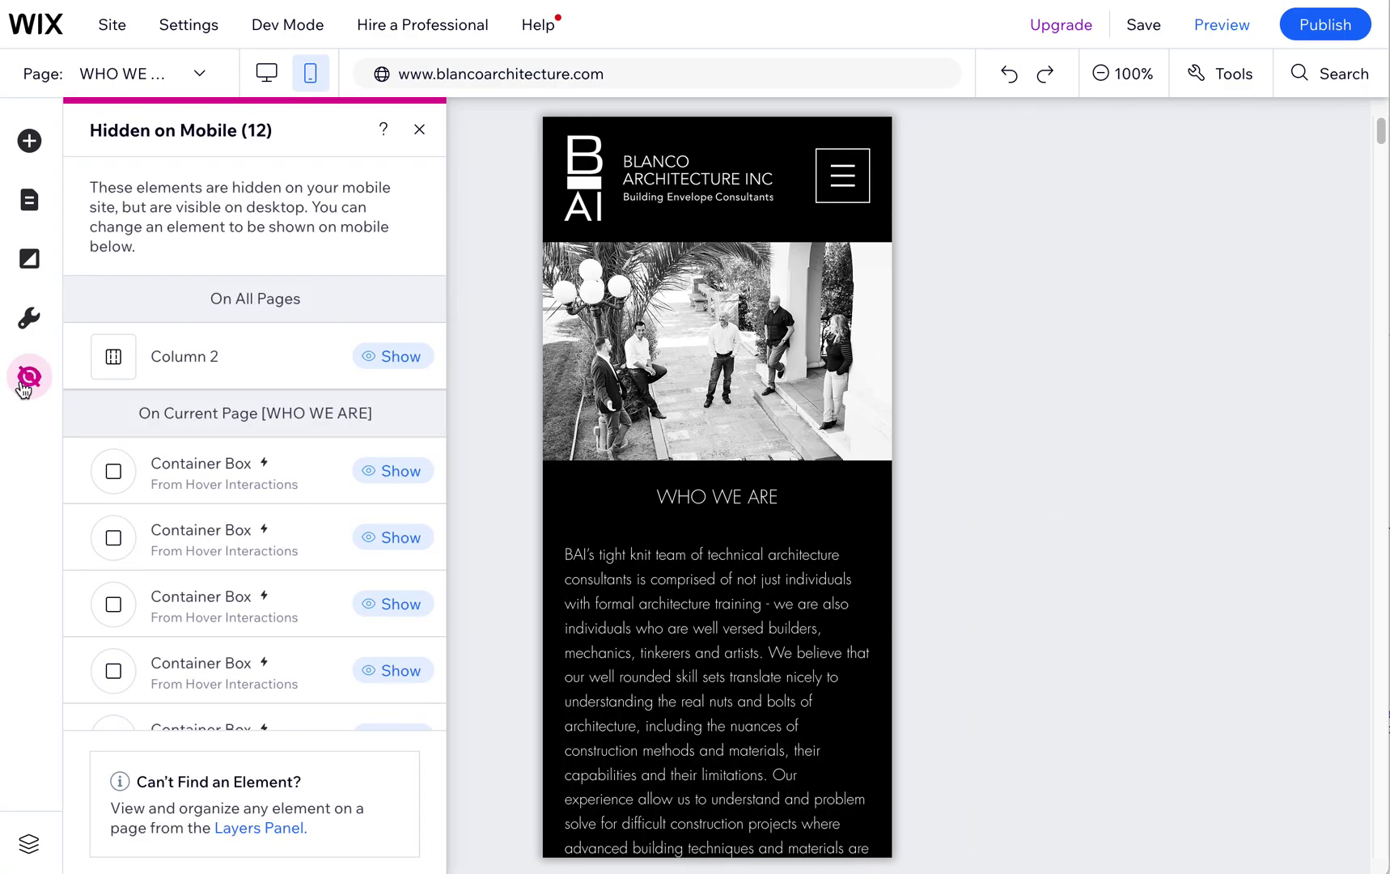
pyautogui.scroll(-5, 348, 639)
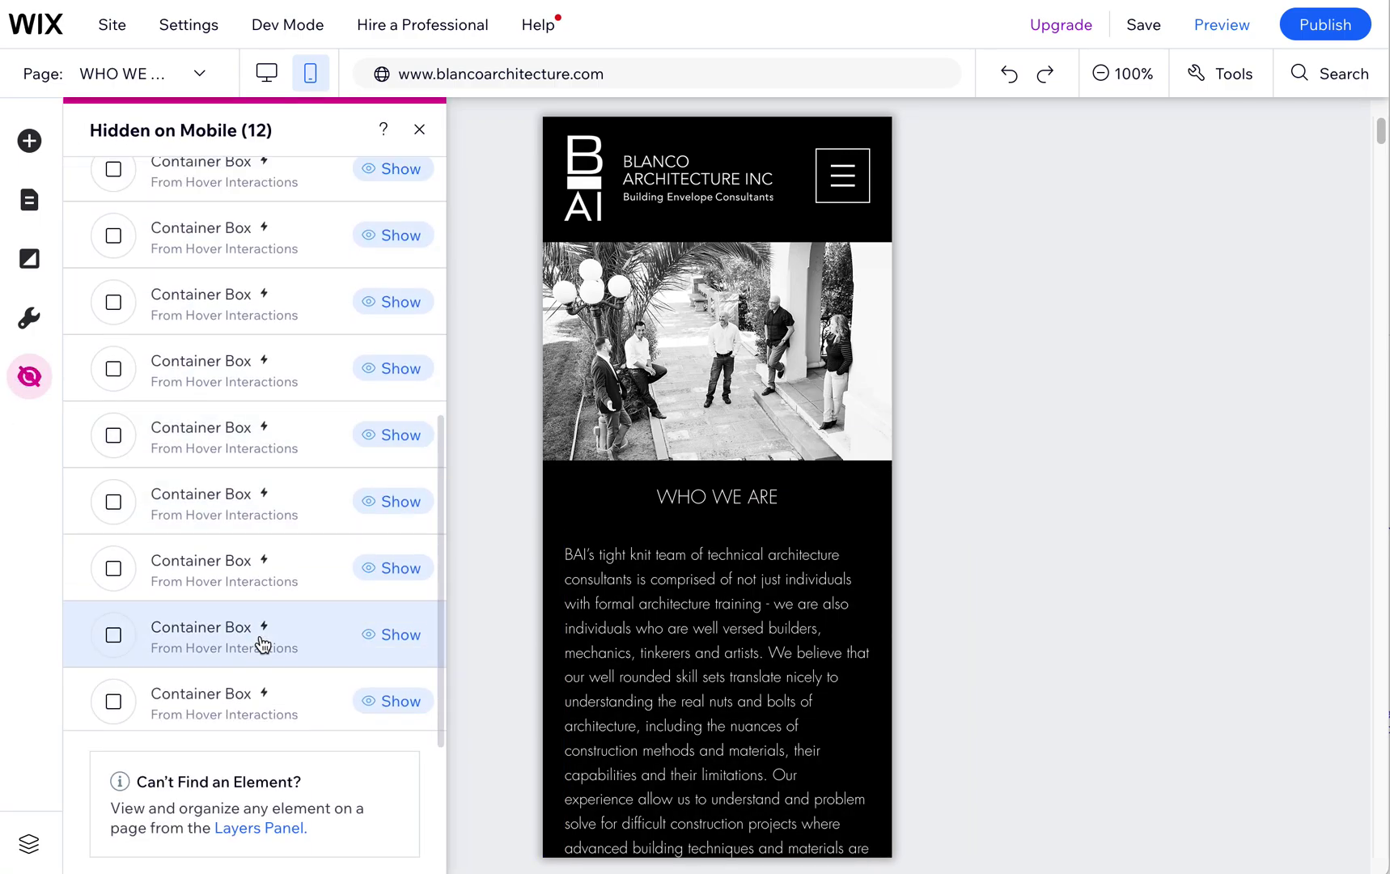
pyautogui.scroll(5, 271, 642)
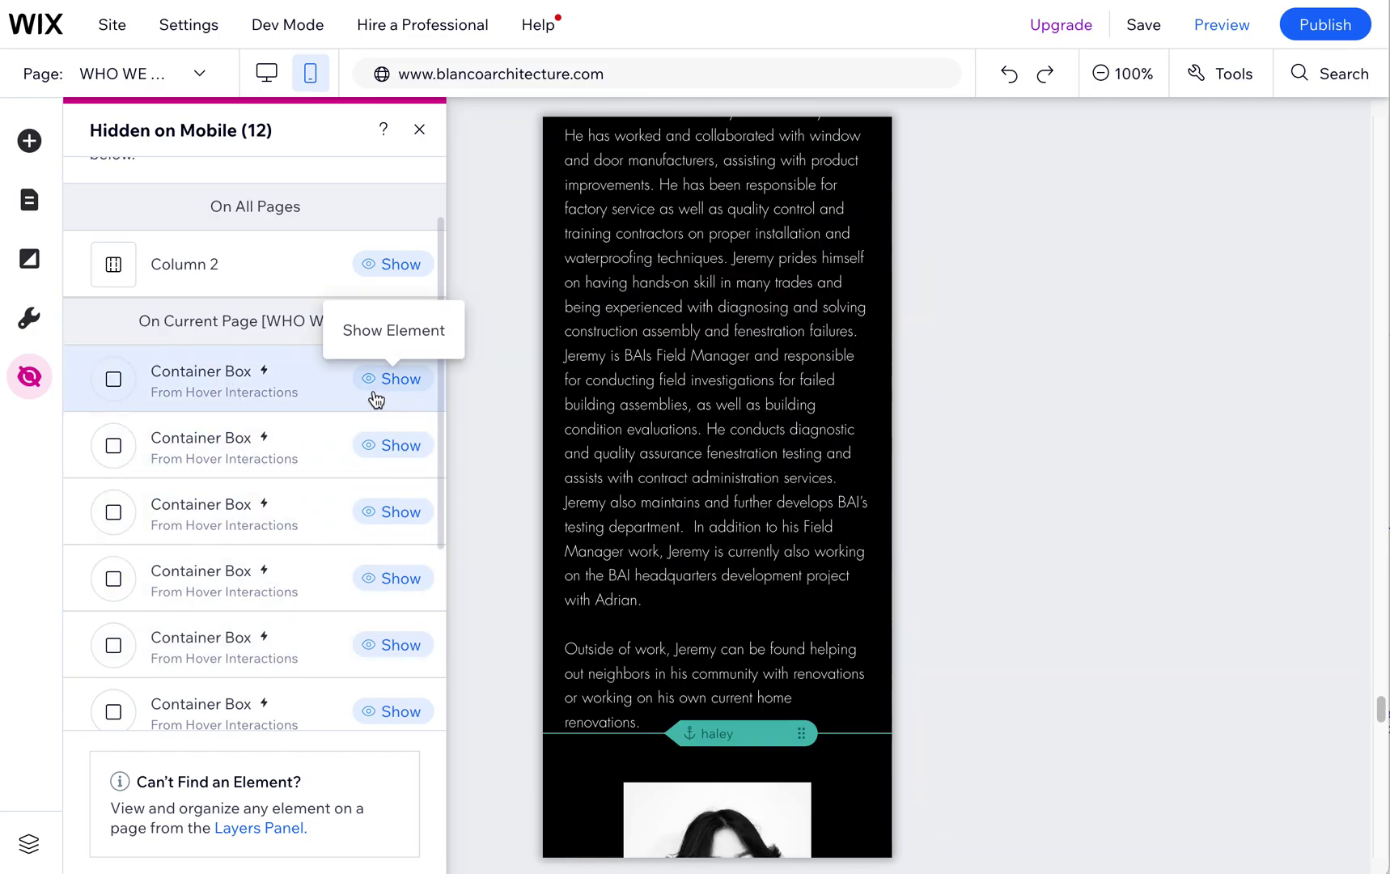
pyautogui.scroll(2, 326, 551)
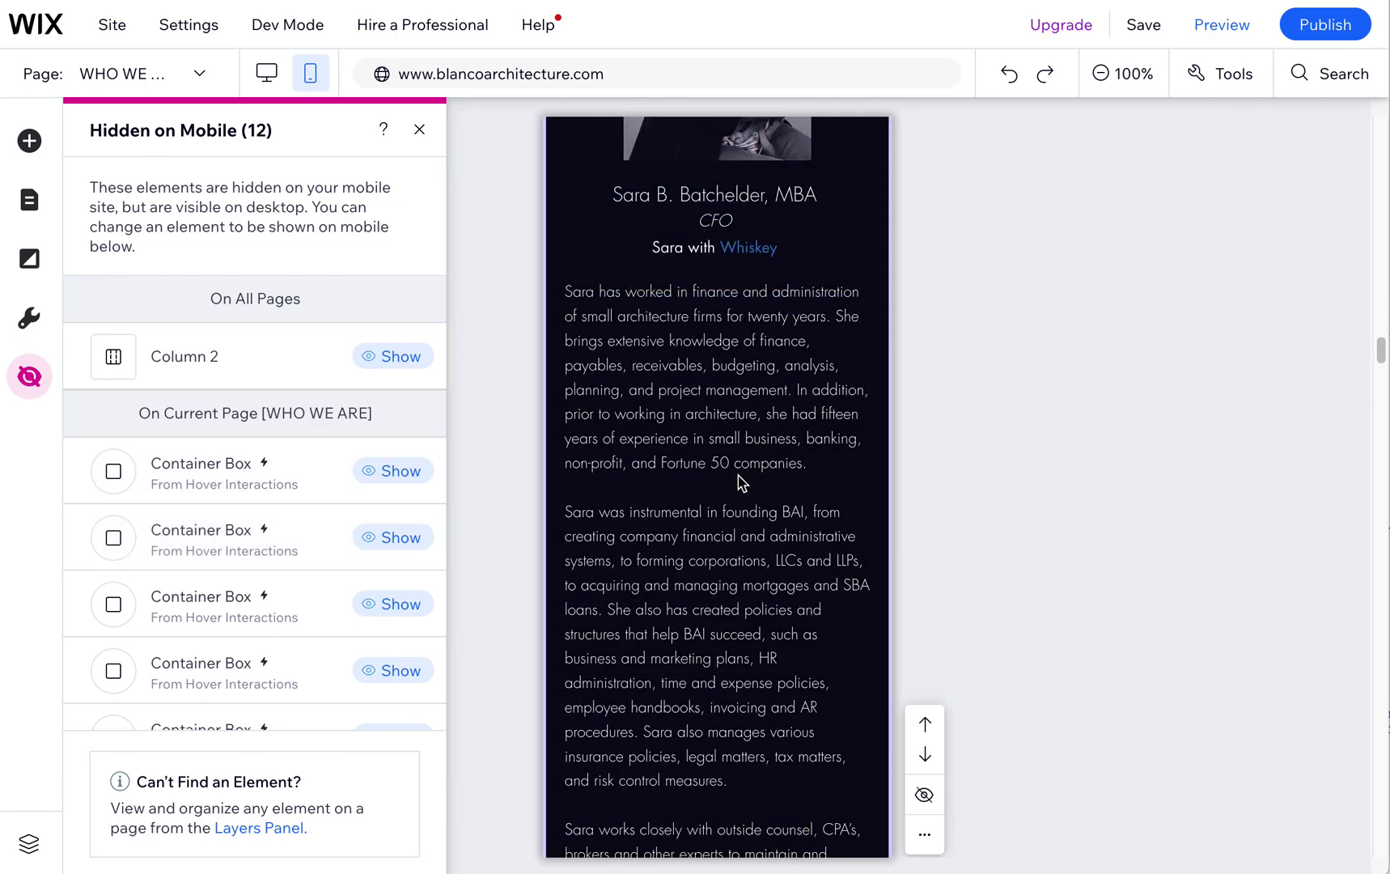
# - Select the CFO bio paragraph to dismiss the hidden-elements panel, then scroll to the page top
pyautogui.click(738, 438)
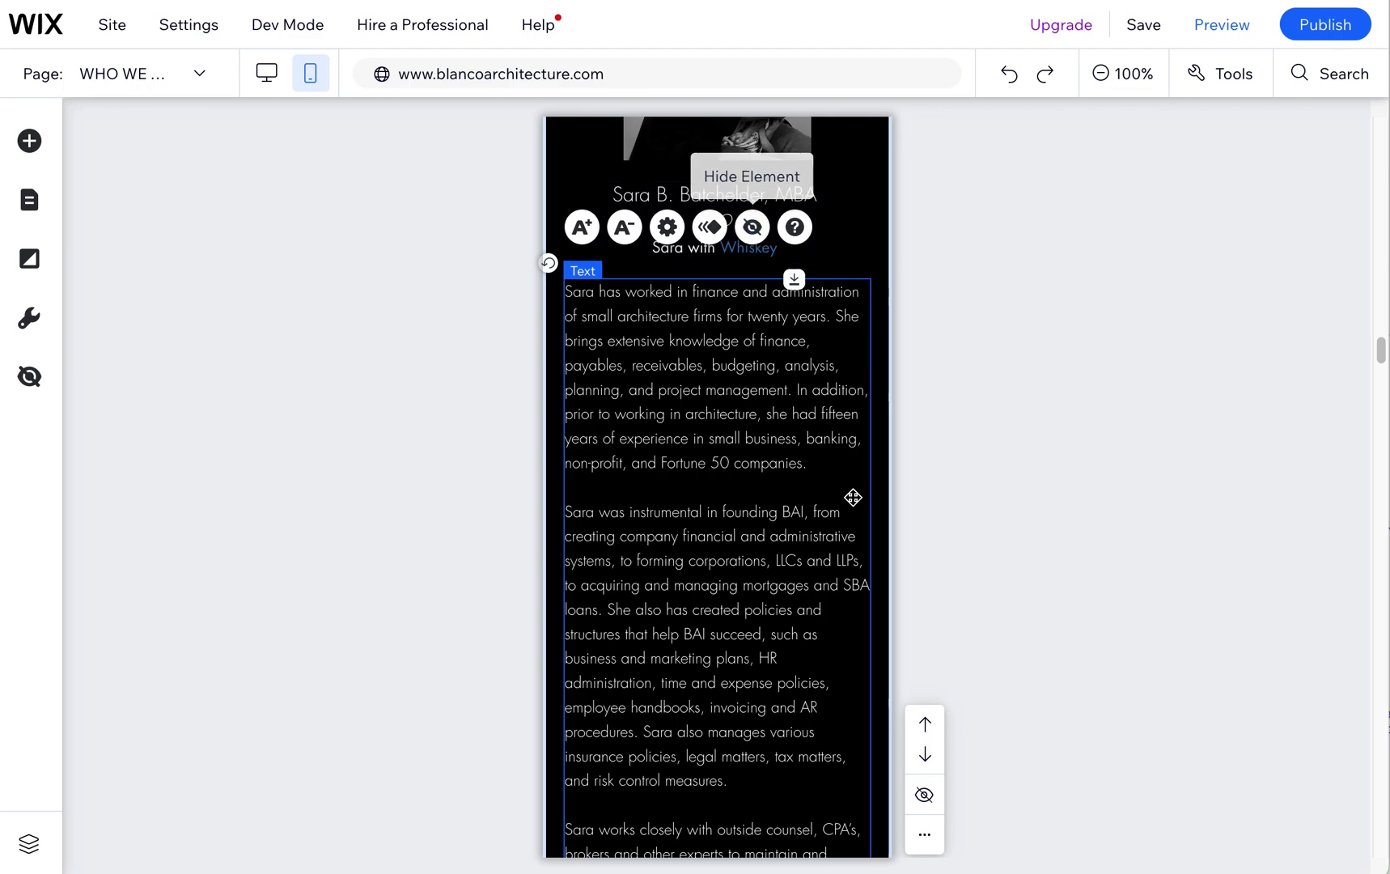
pyautogui.scroll(15, 842, 518)
pyautogui.scroll(15, 842, 518)
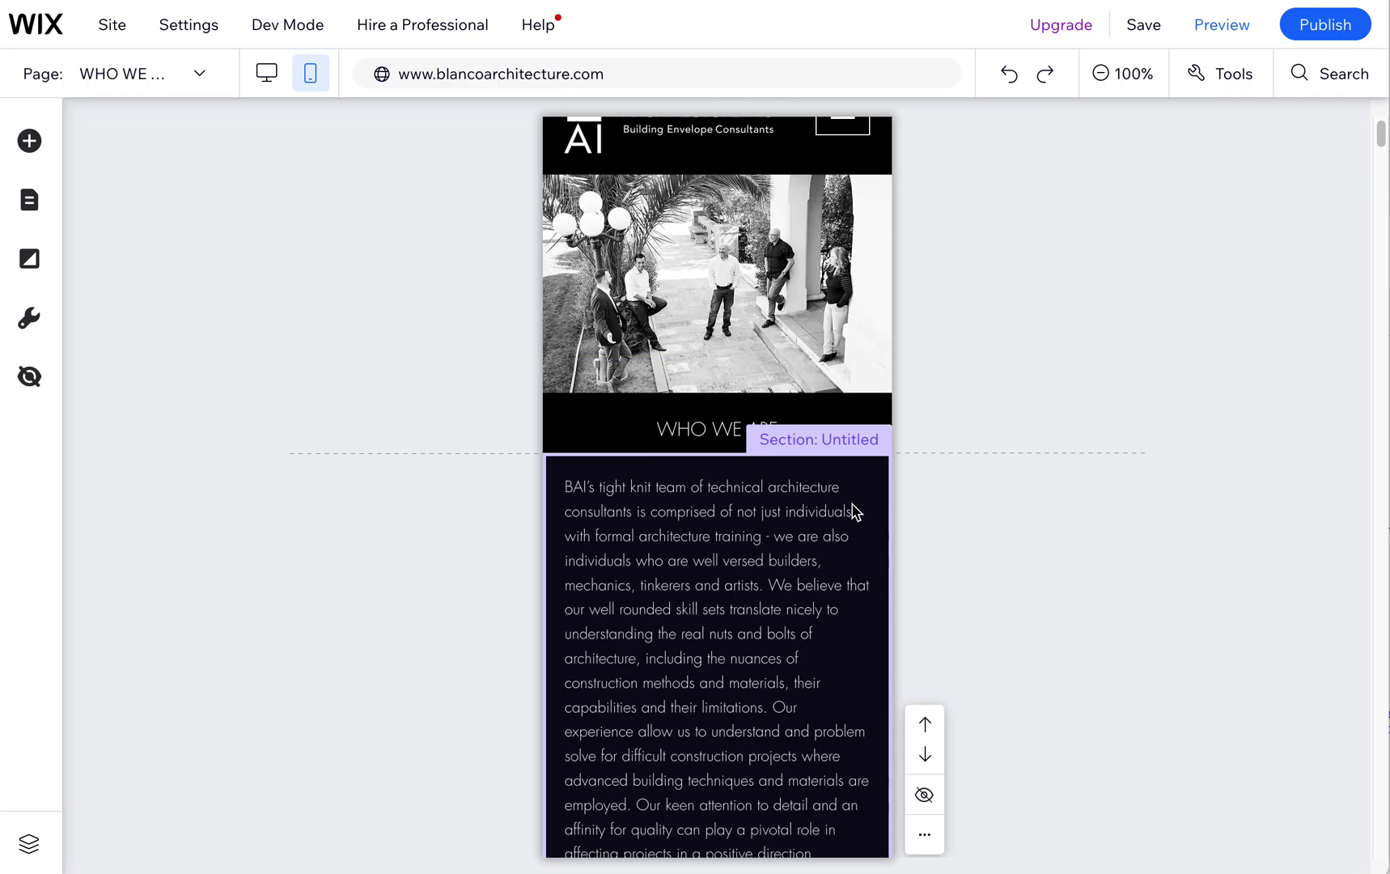
pyautogui.scroll(1, 852, 512)
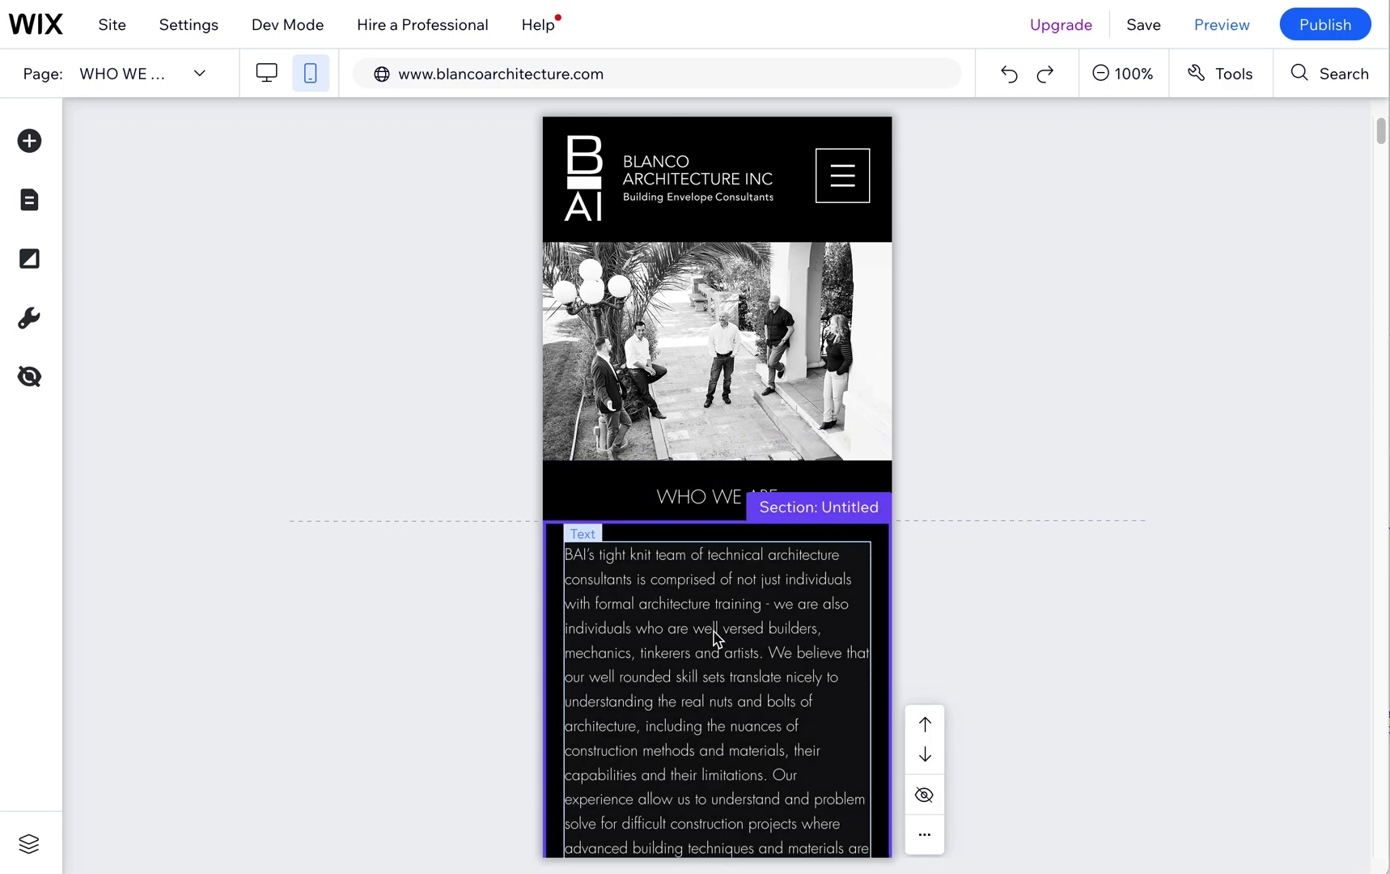
pyautogui.click(714, 639)
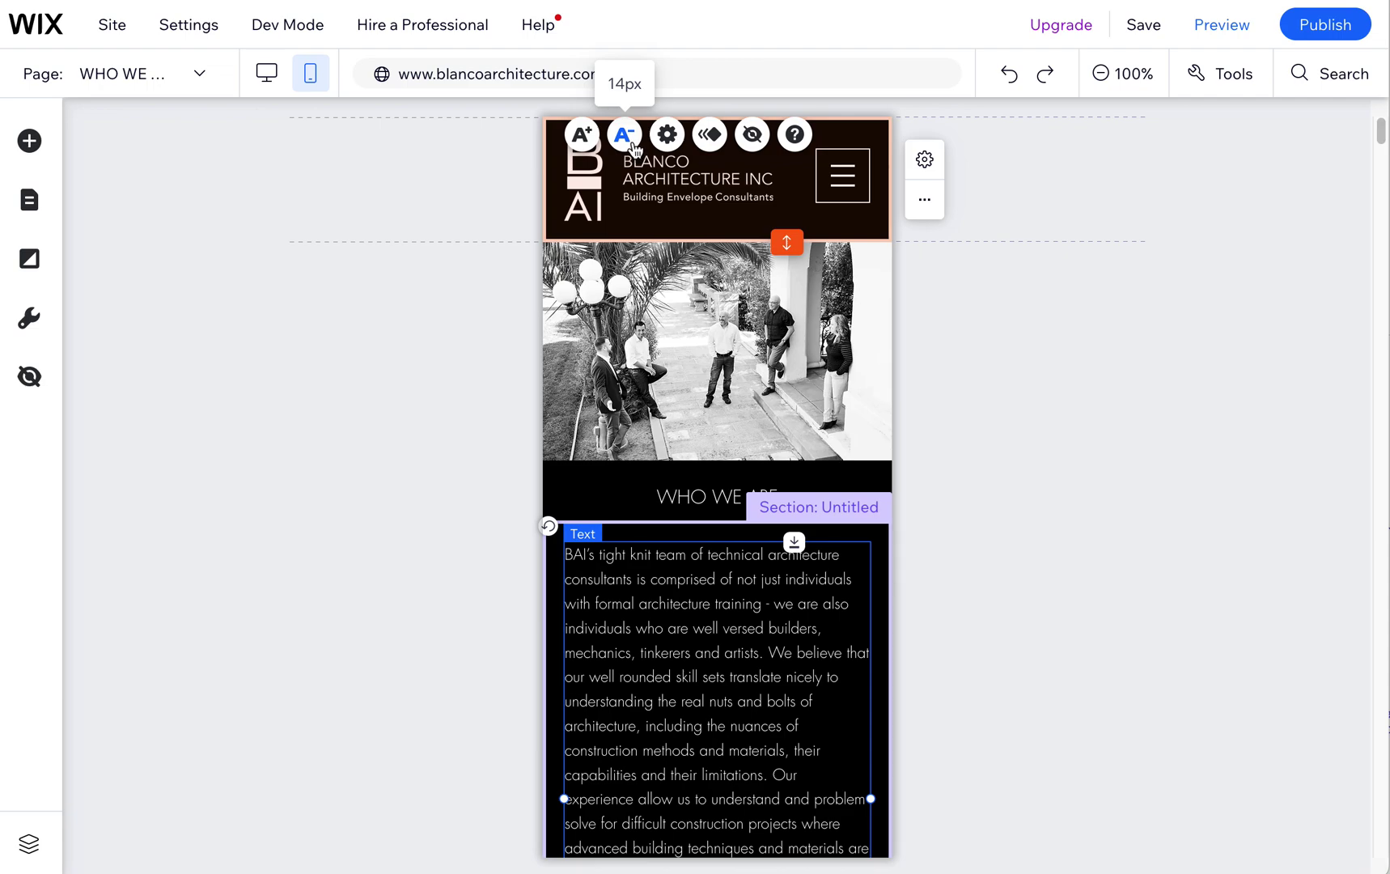
pyautogui.click(667, 135)
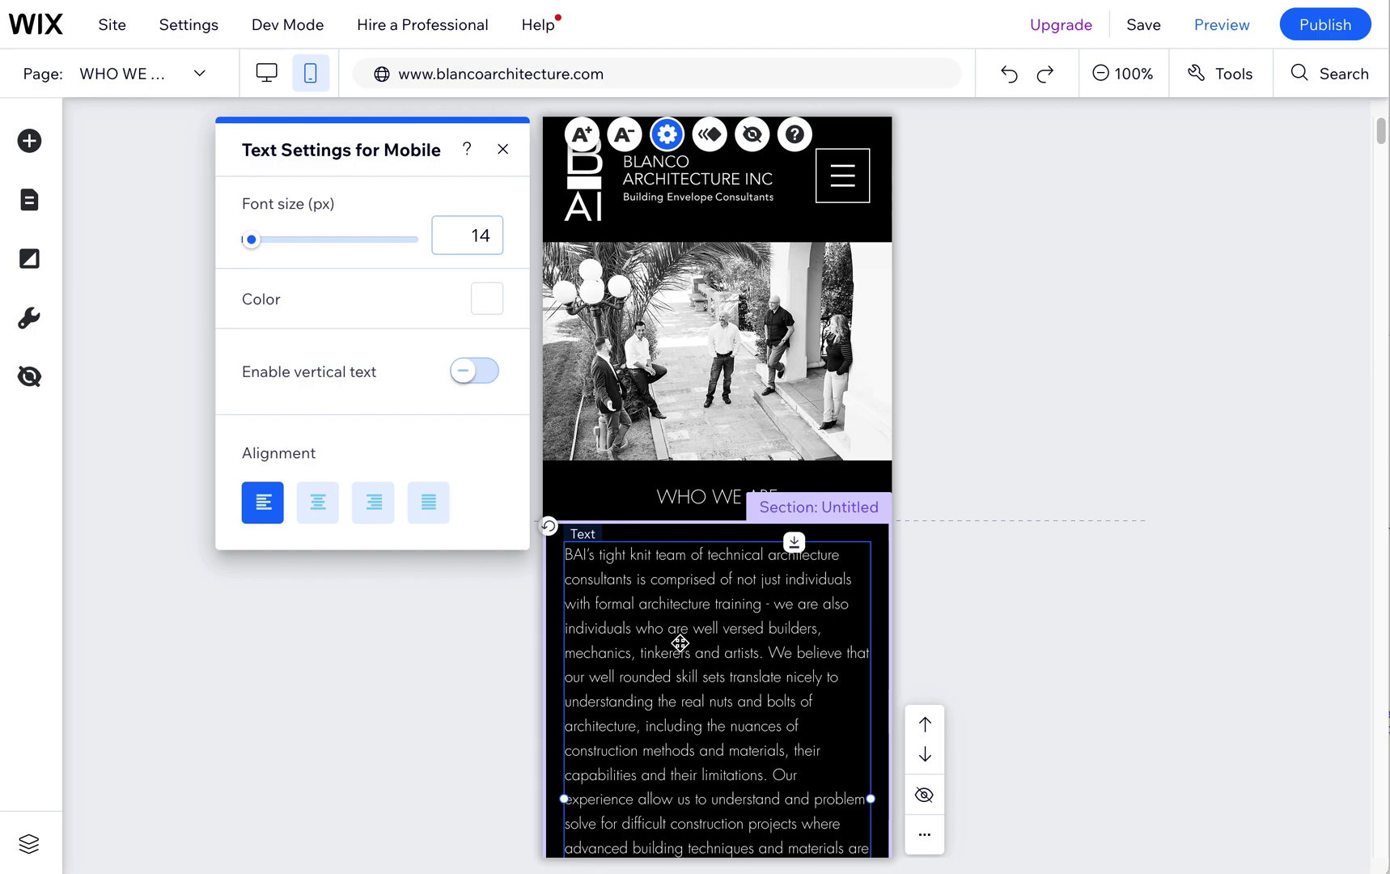
pyautogui.click(1133, 595)
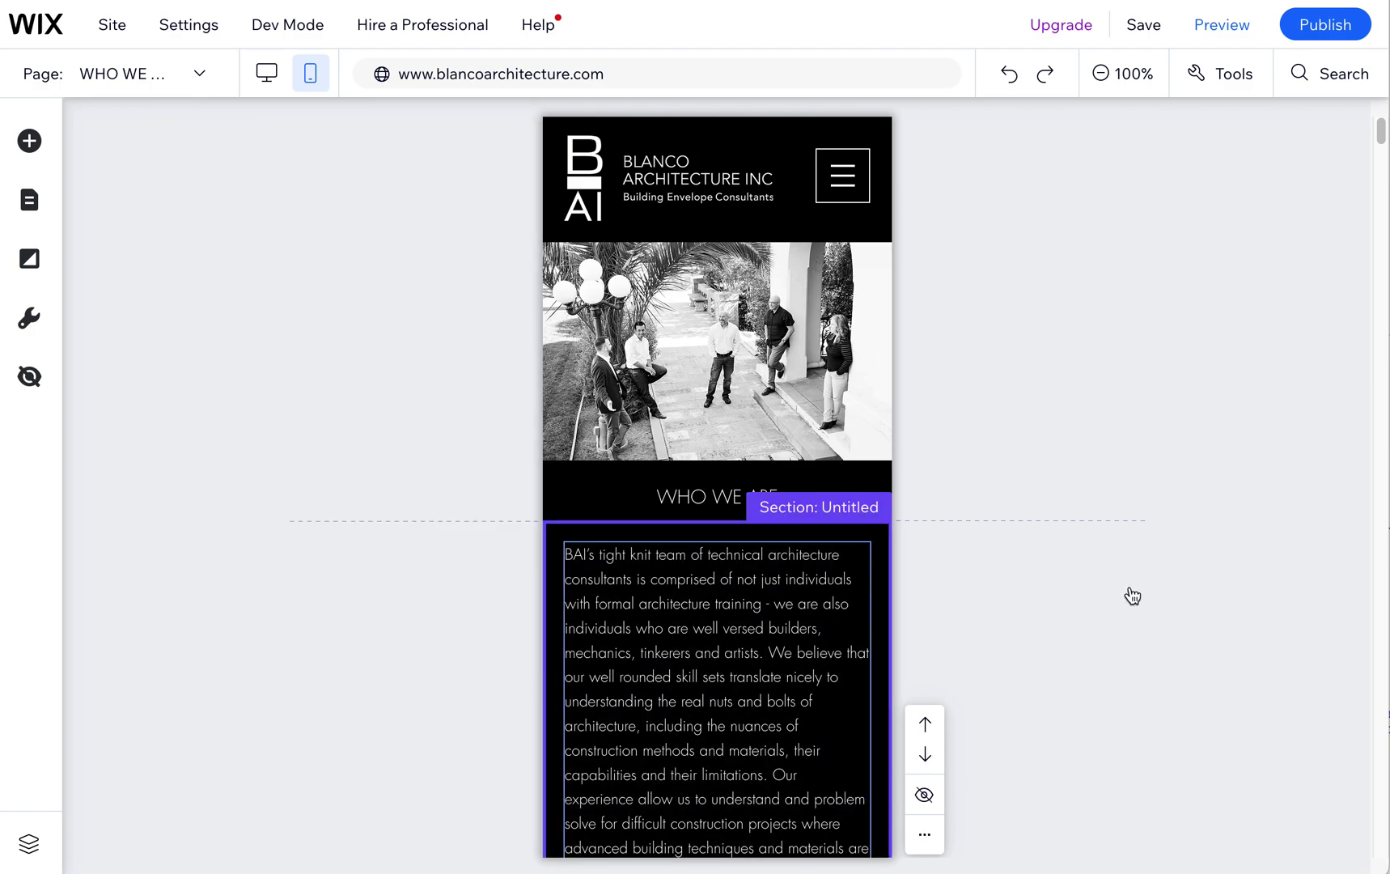
# - Drag the team paragraph down to y 413, just above the PHILOSOPHY text
pyautogui.scroll(-5, 830, 603)
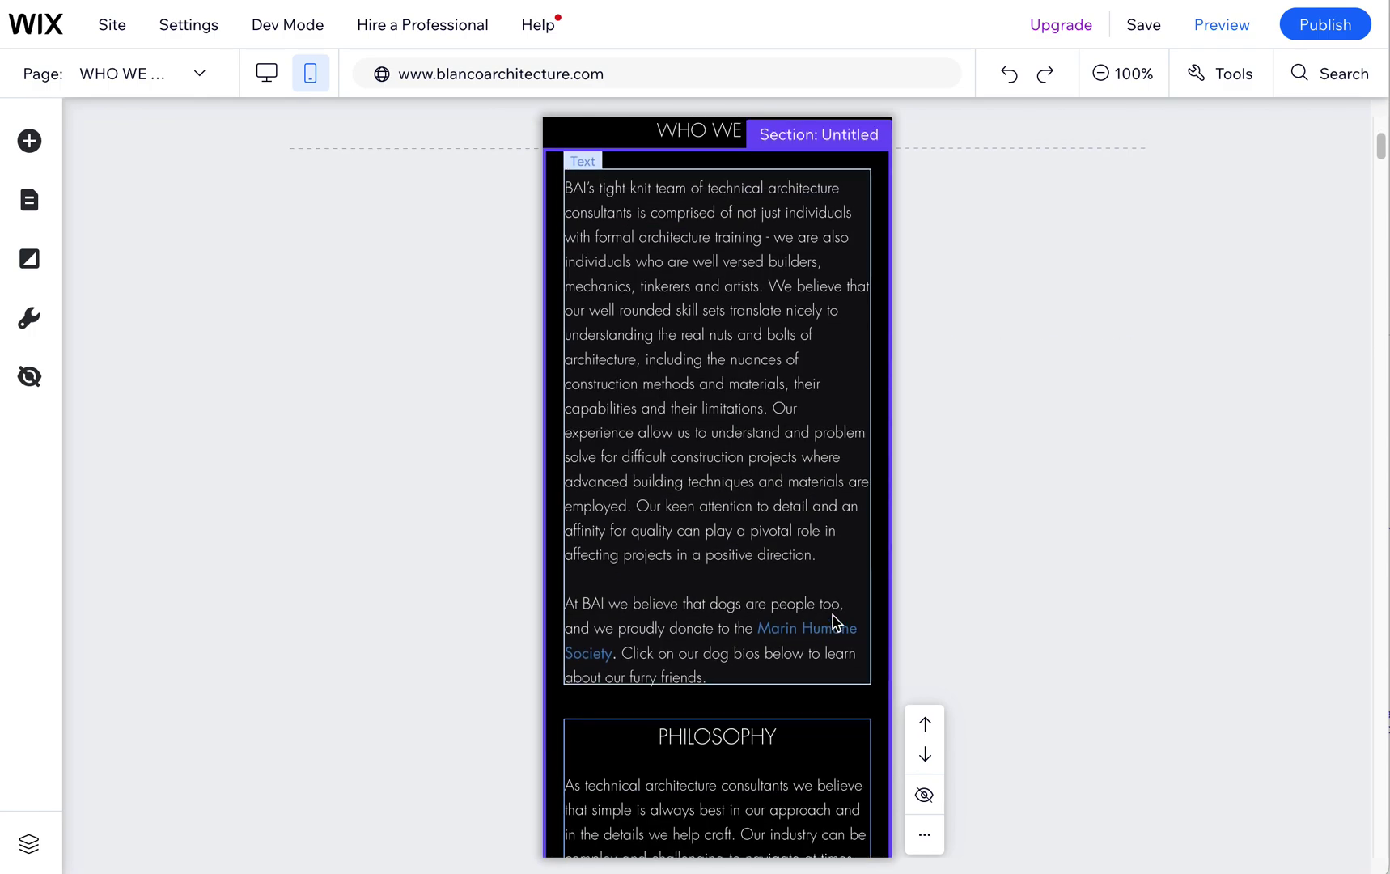
pyautogui.scroll(2, 834, 623)
pyautogui.click(765, 514)
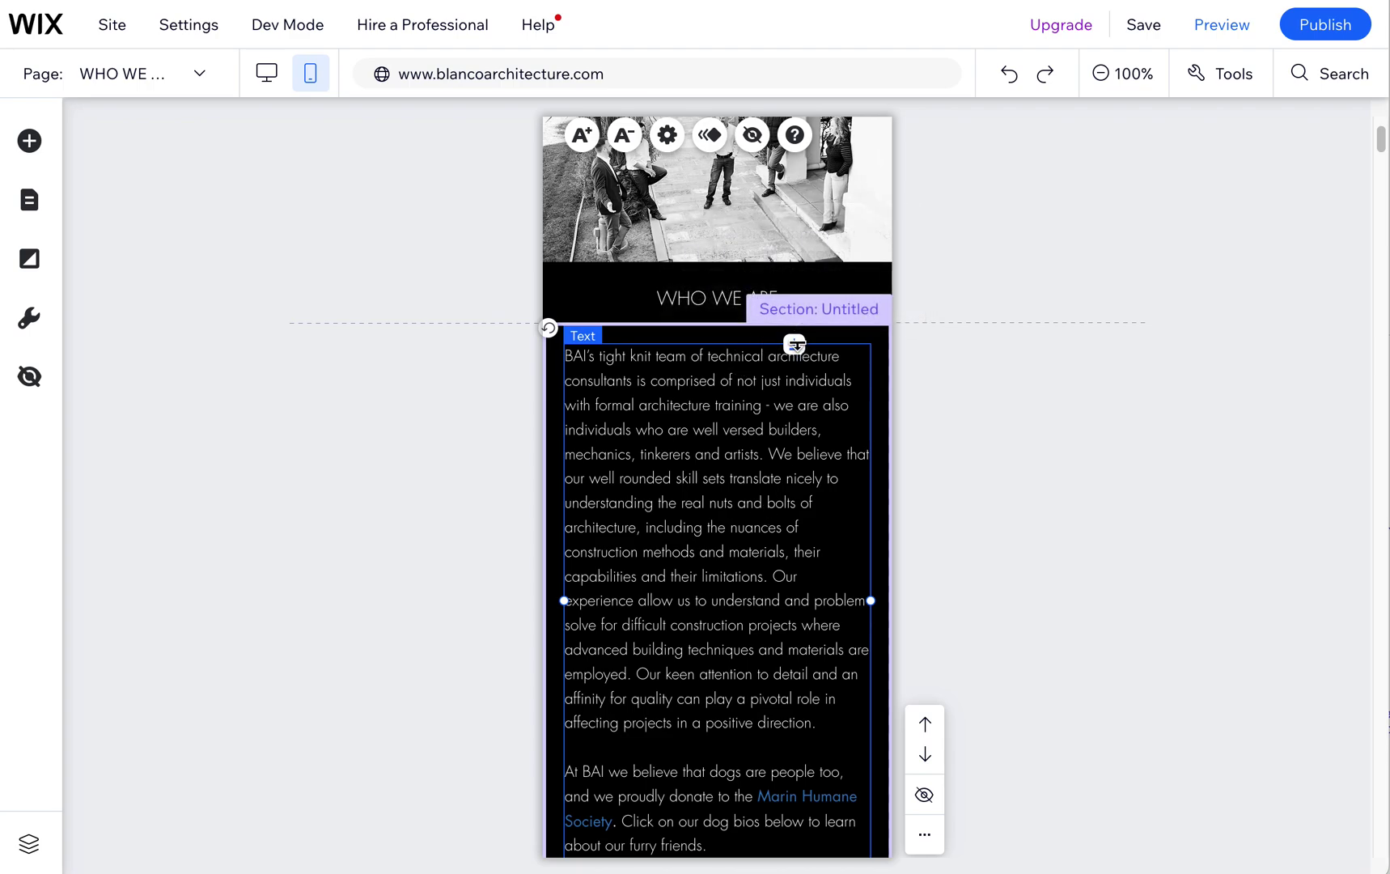
pyautogui.moveTo(795, 344)
pyautogui.mouseDown()
pyautogui.moveTo(793, 403)
pyautogui.moveTo(793, 349)
pyautogui.mouseUp()
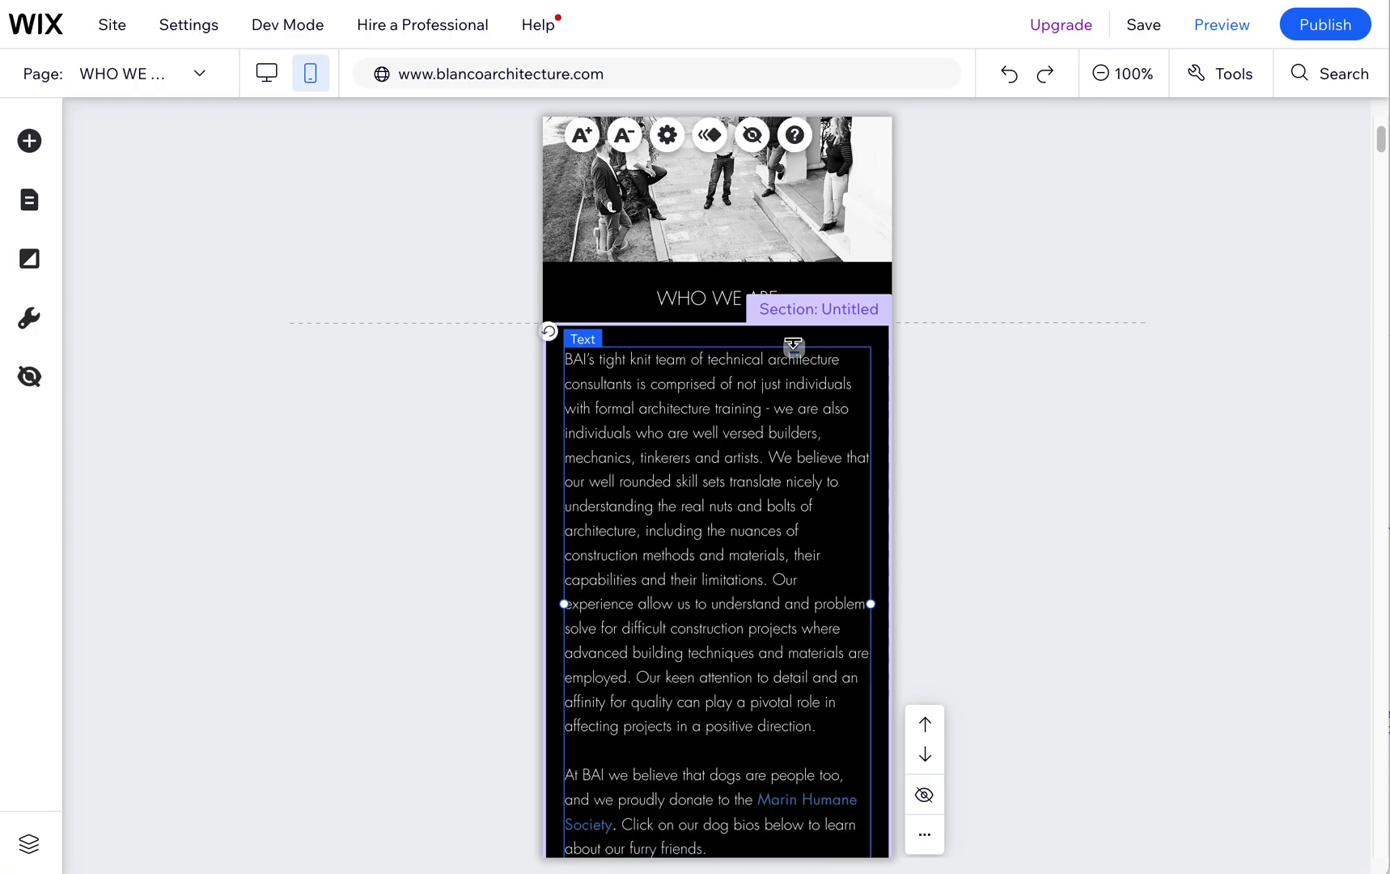
pyautogui.click(794, 347)
pyautogui.scroll(-5, 787, 564)
pyautogui.moveTo(778, 539); pyautogui.dragTo(709, 625)
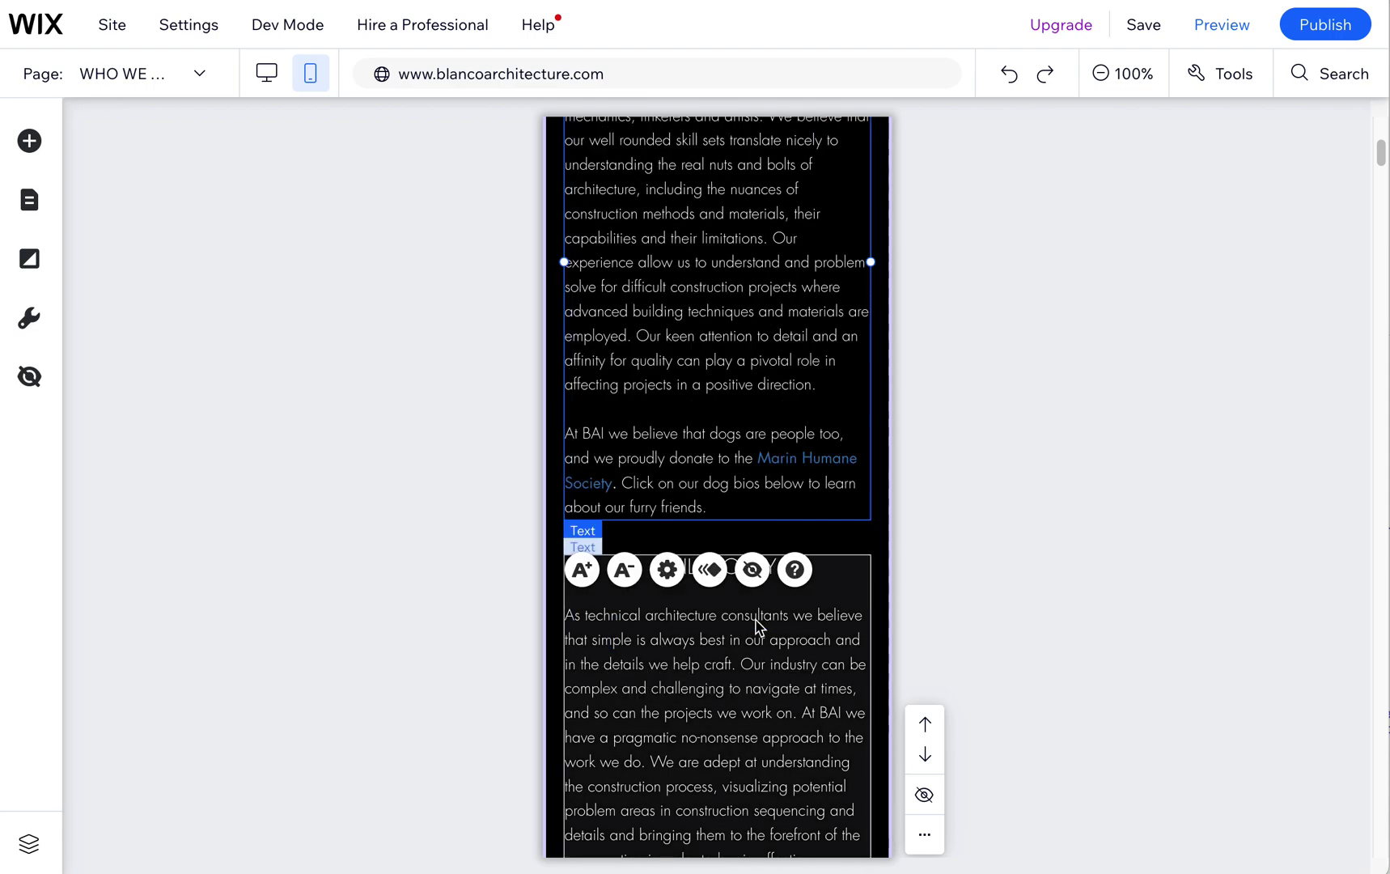
pyautogui.scroll(3, 786, 278)
pyautogui.moveTo(786, 278)
pyautogui.mouseDown()
pyautogui.moveTo(784, 299)
pyautogui.moveTo(783, 259)
pyautogui.moveTo(777, 295)
pyautogui.mouseUp()
pyautogui.scroll(-10, 809, 587)
pyautogui.scroll(-10, 795, 583)
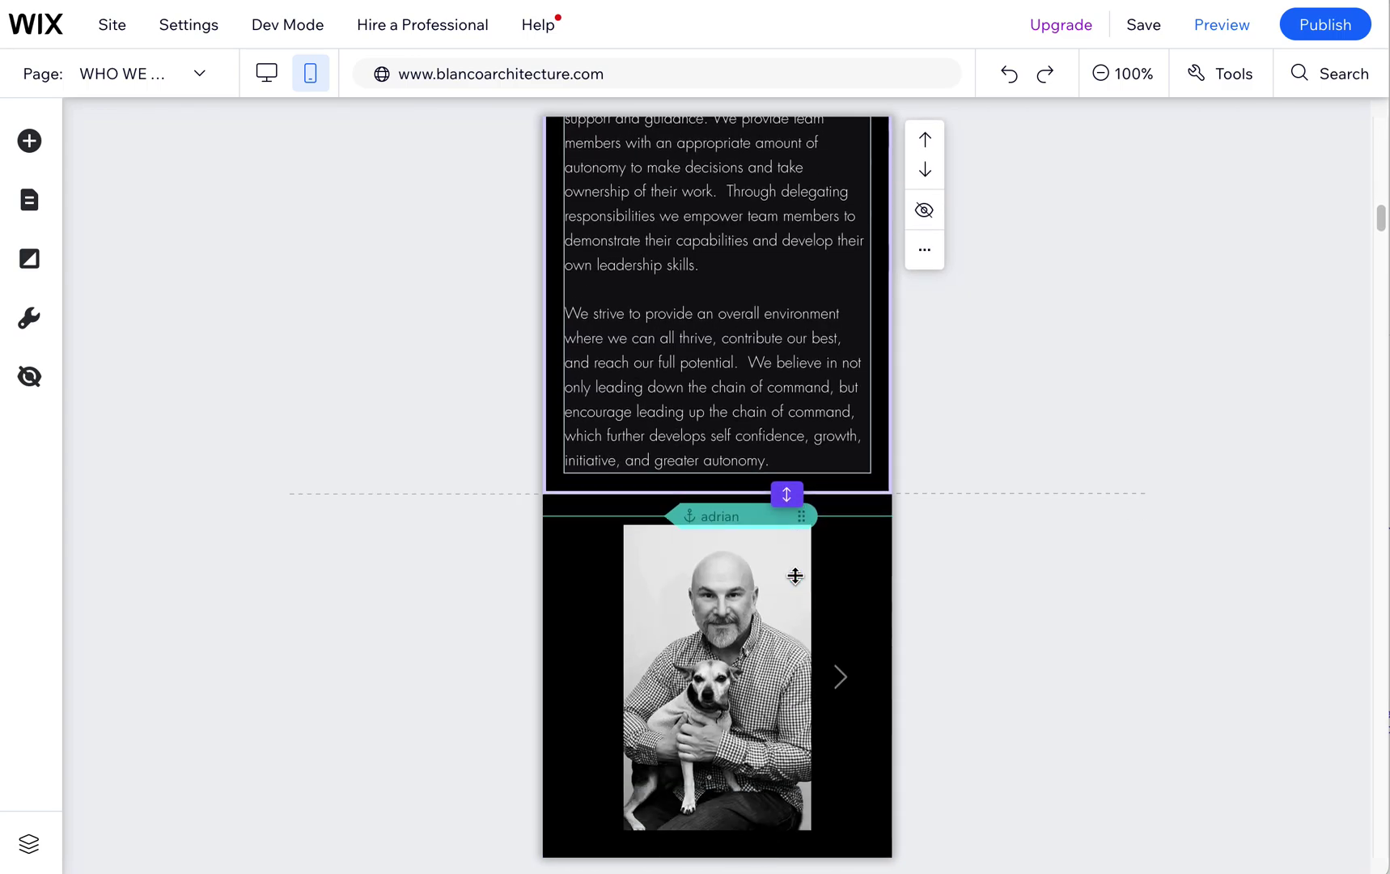
pyautogui.scroll(-8, 797, 580)
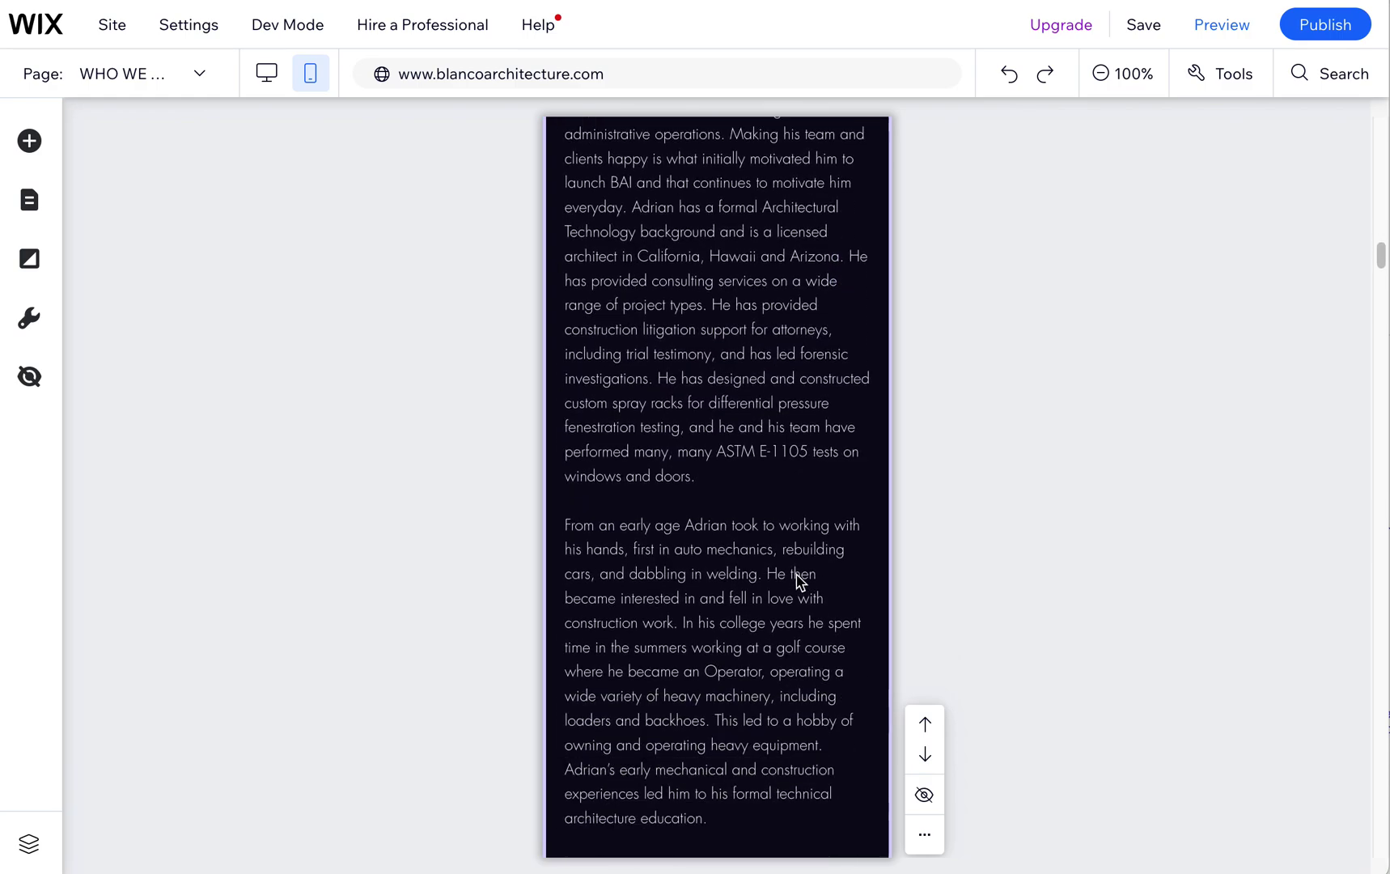
pyautogui.scroll(8, 799, 580)
pyautogui.scroll(15, 798, 573)
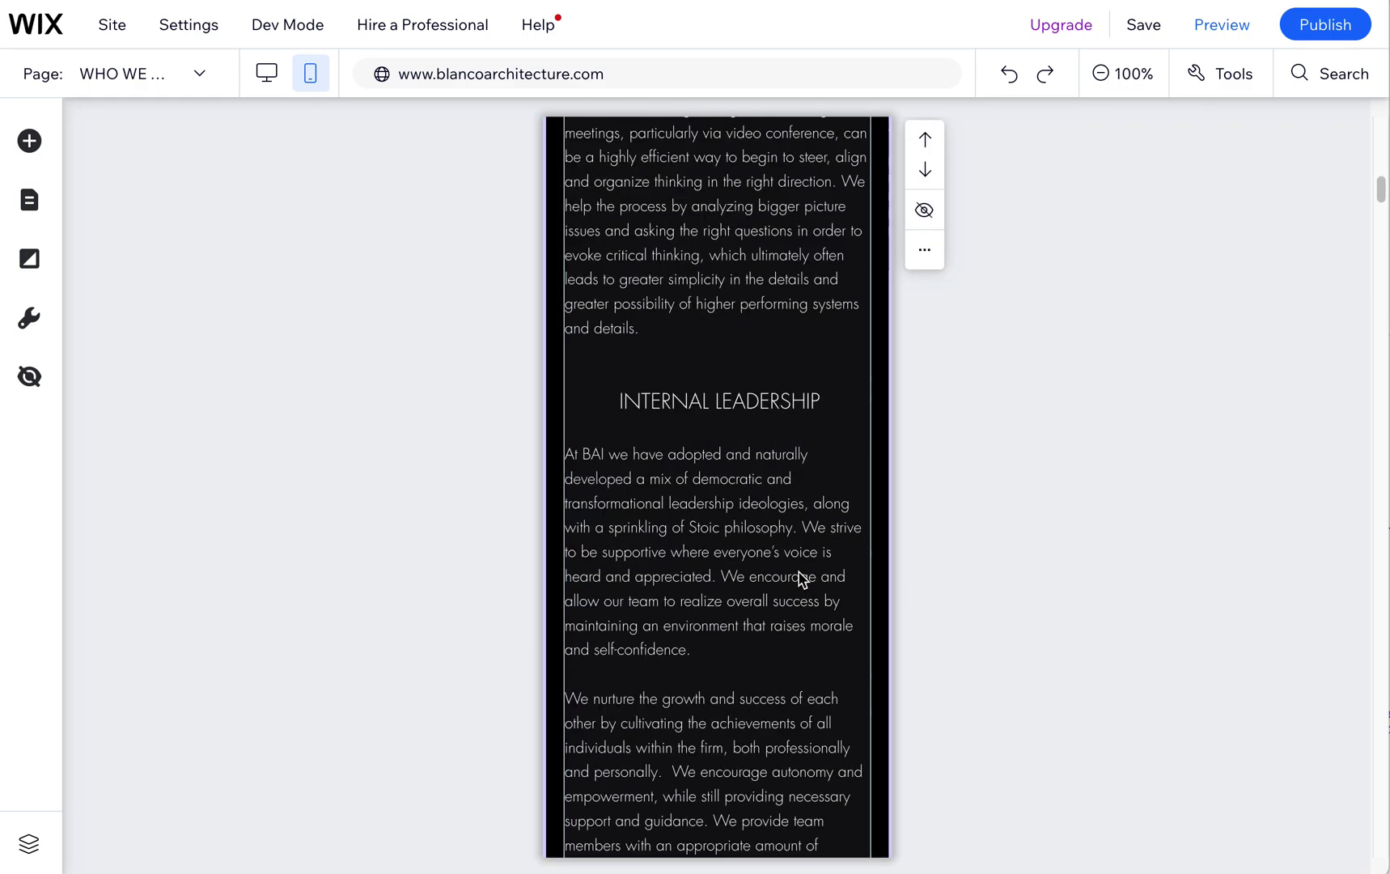
# - Publish the site live and close the Congratulations dialog with Done
pyautogui.scroll(5, 798, 572)
pyautogui.click(1330, 25)
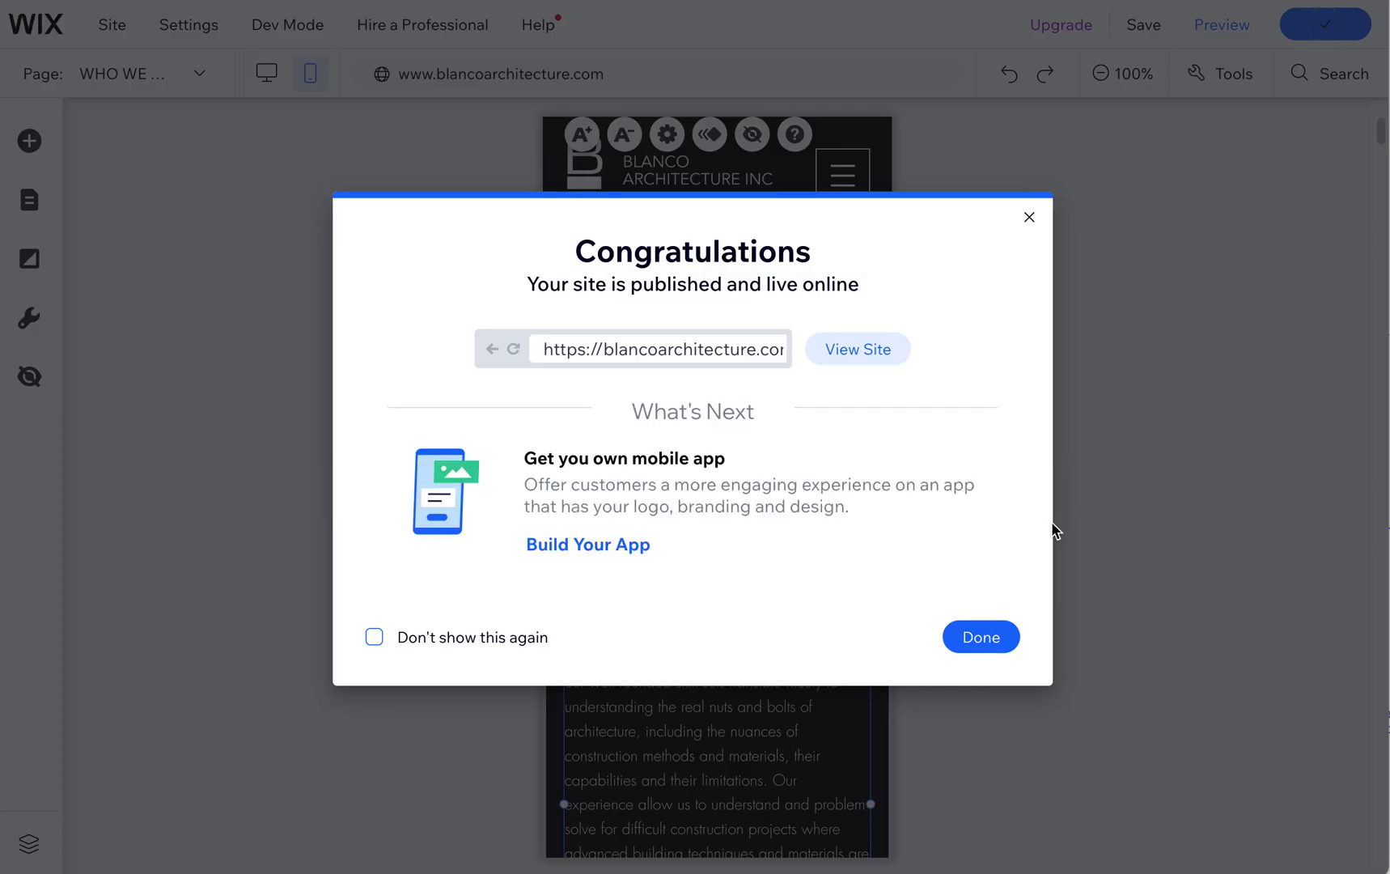
pyautogui.click(981, 637)
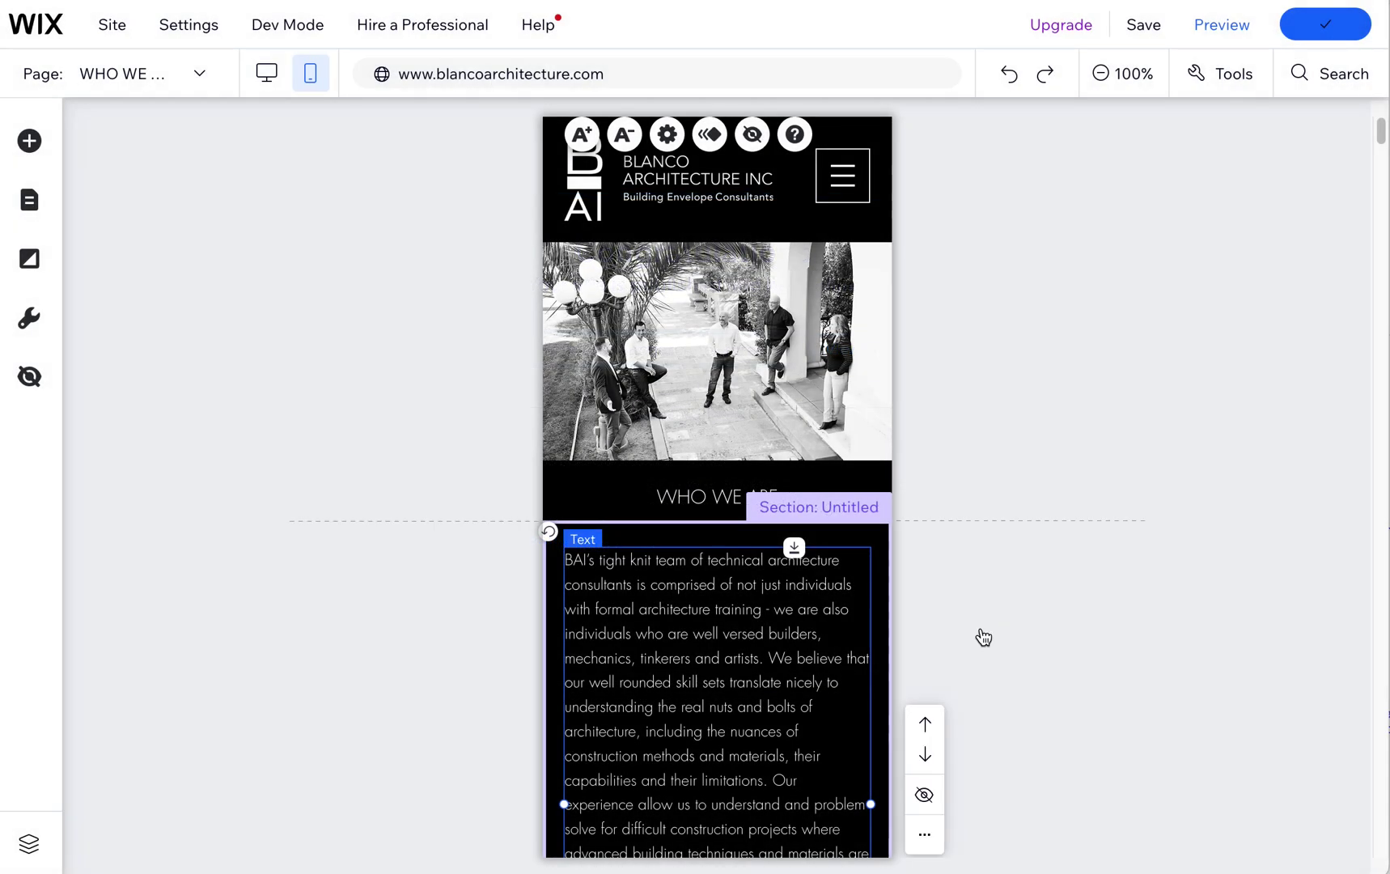